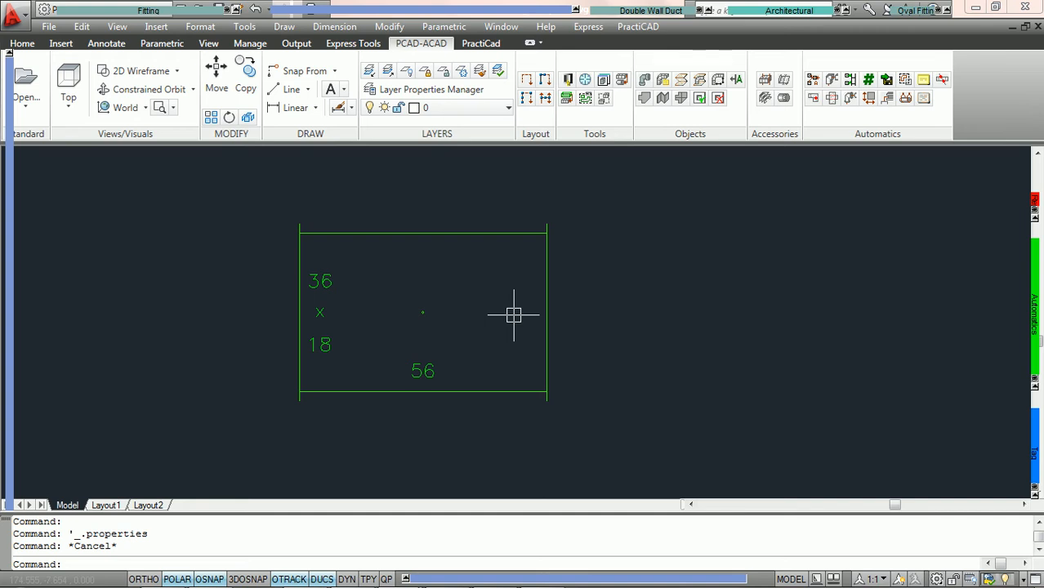
Open the properties of the stacked width-by-depth size tag and review its context menu options.
double_click(323, 282)
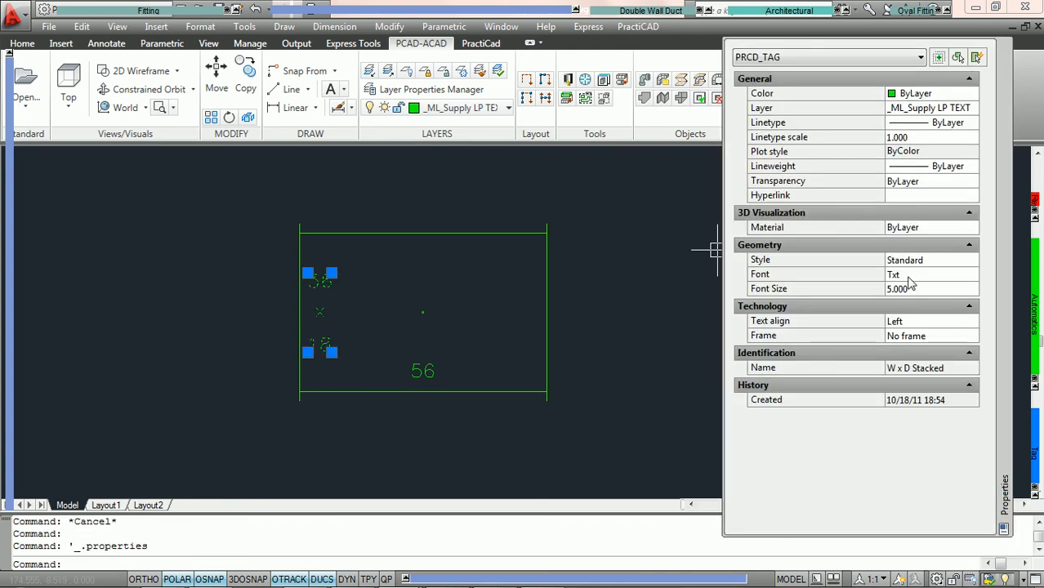
right_click(330, 291)
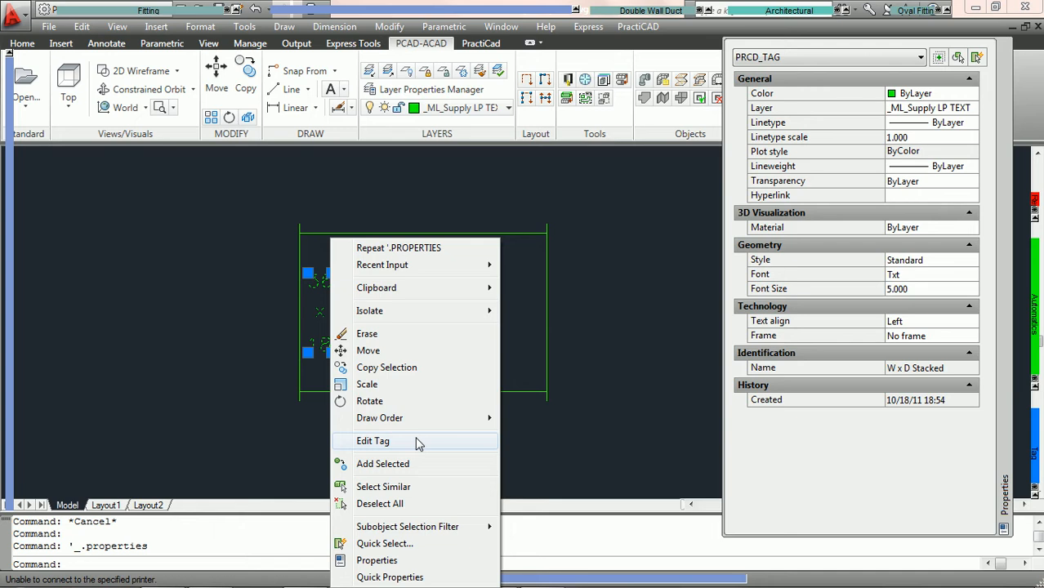
left_click(596, 341)
key("Escape")
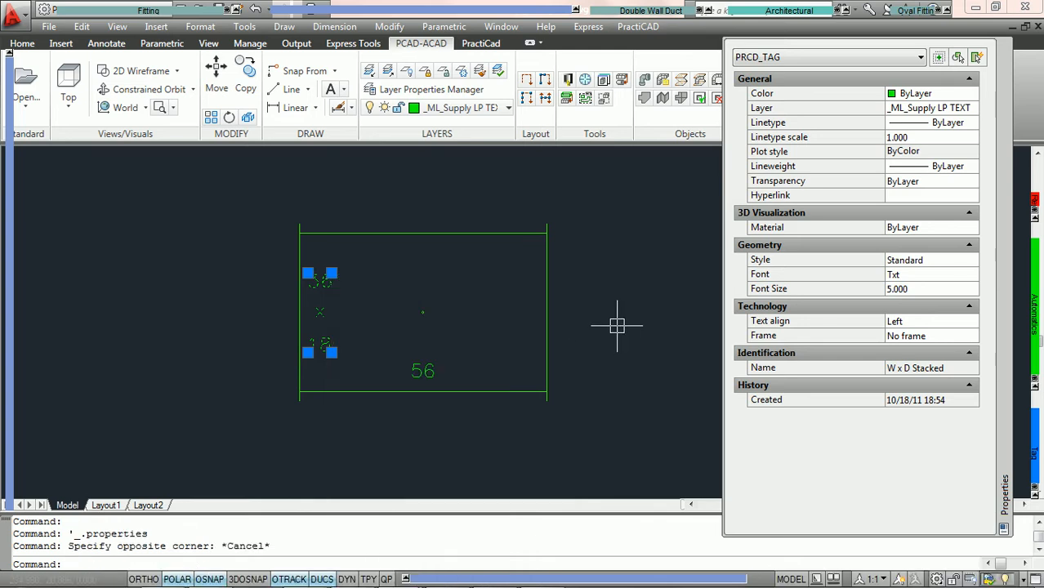
key("Escape")
scroll(493, 347, "up", 1)
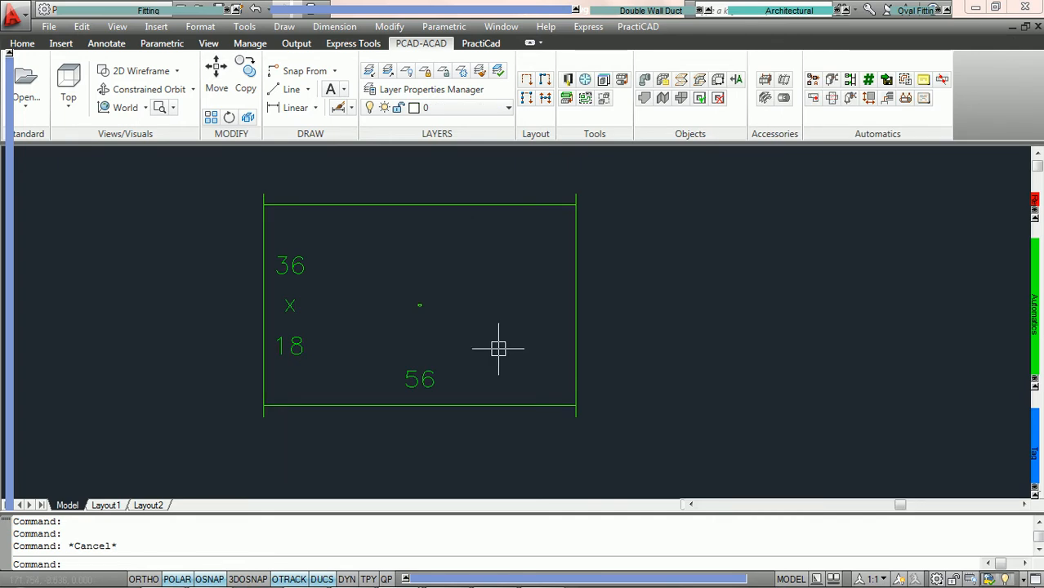
Set the stacked size tag's font size to 8.
double_click(301, 275)
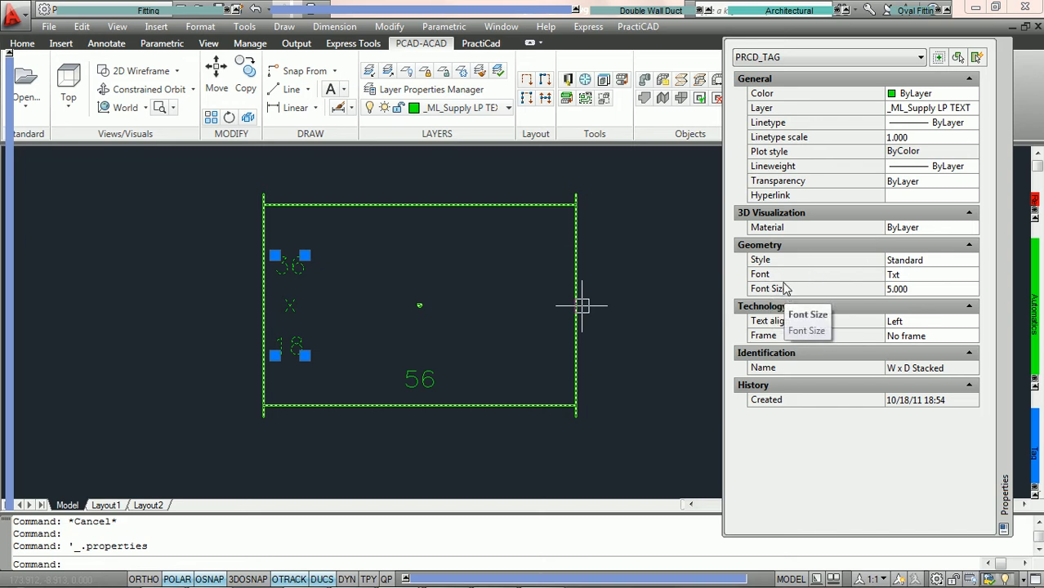
left_click(934, 261)
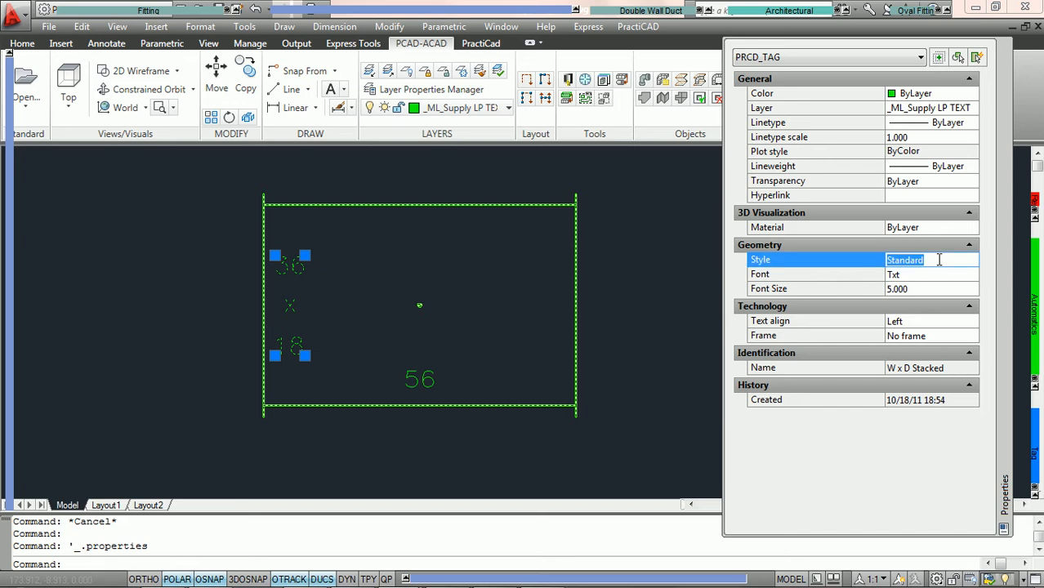
left_click(937, 288)
type("8")
key("Return")
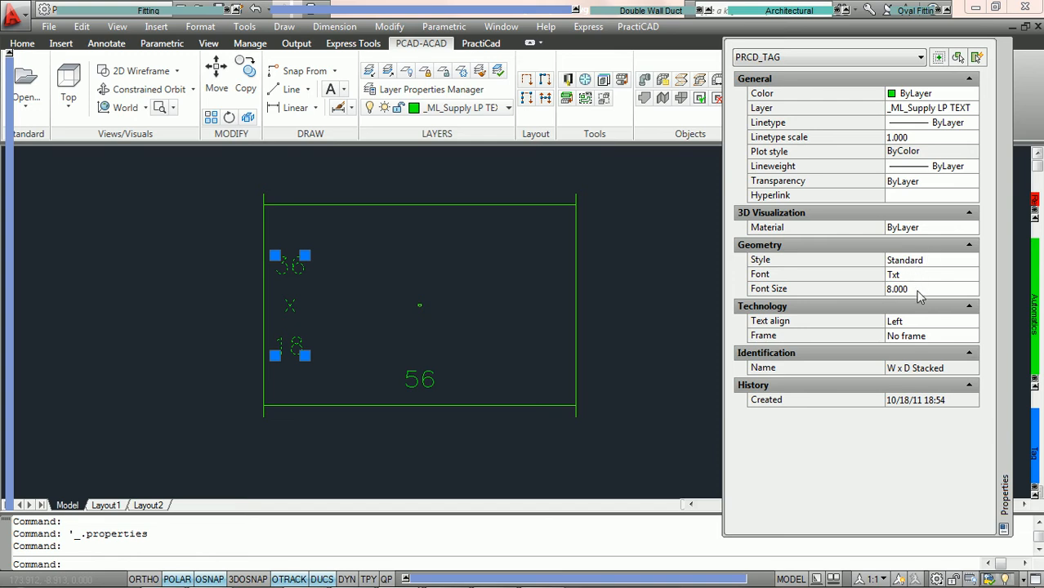
Open the Text Style dialog to inspect the Standard style's height, then cancel it.
left_click(200, 26)
left_click(260, 185)
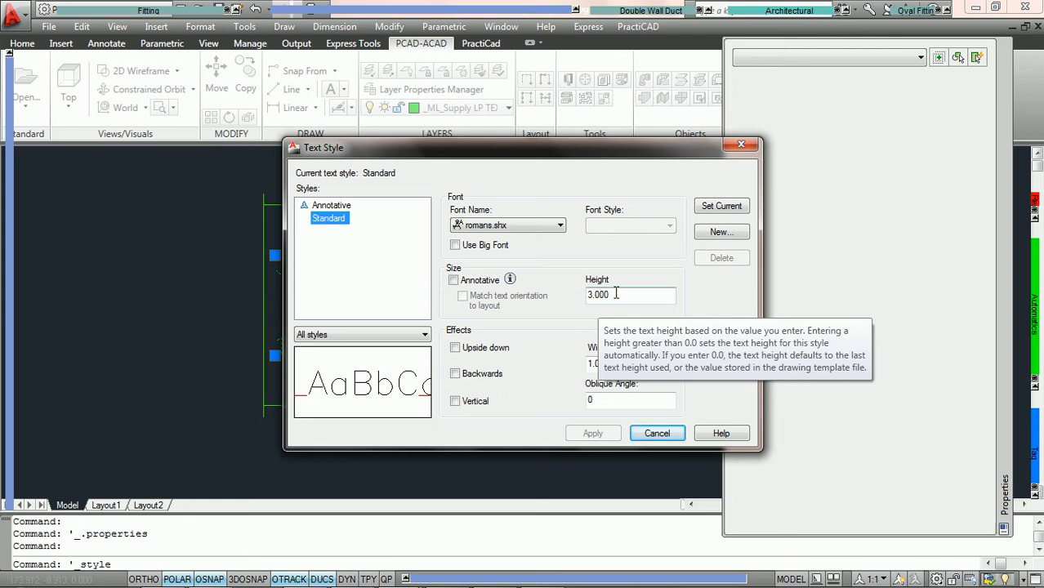
left_click_drag(616, 294, 591, 299)
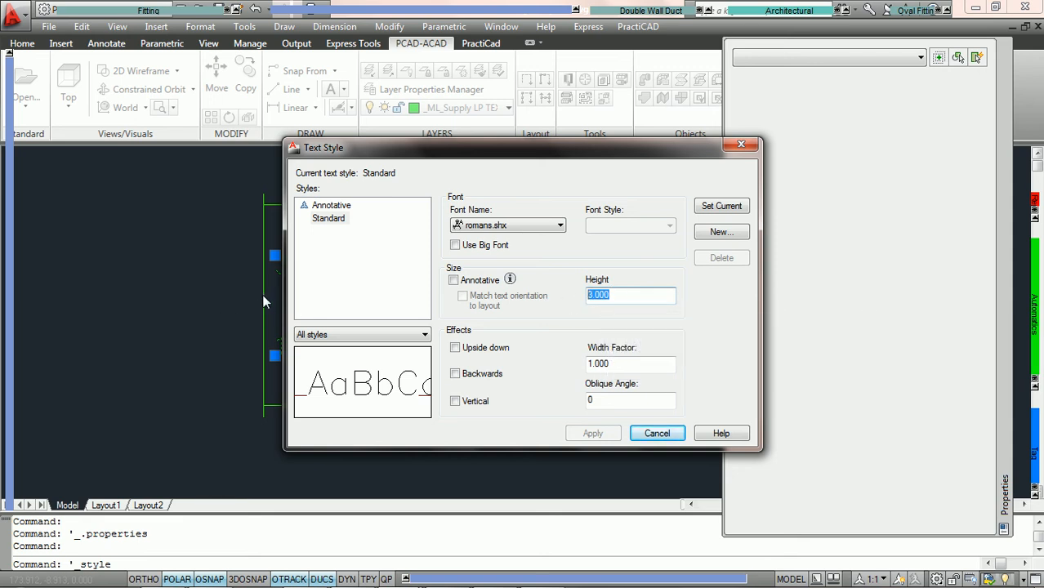
left_click(657, 433)
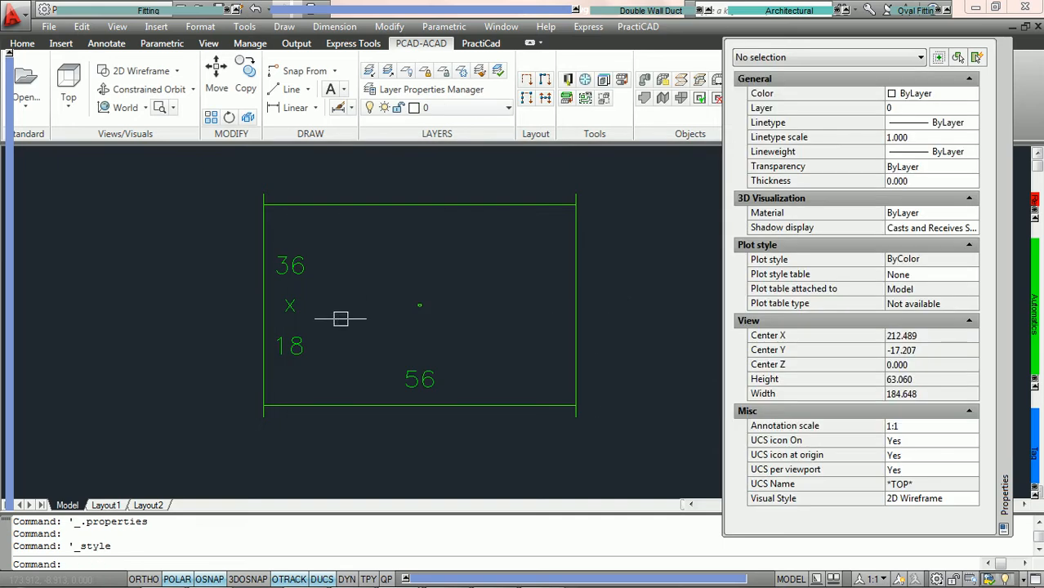
Clear the Standard text style from the stacked size tag.
mouse_move(299, 273)
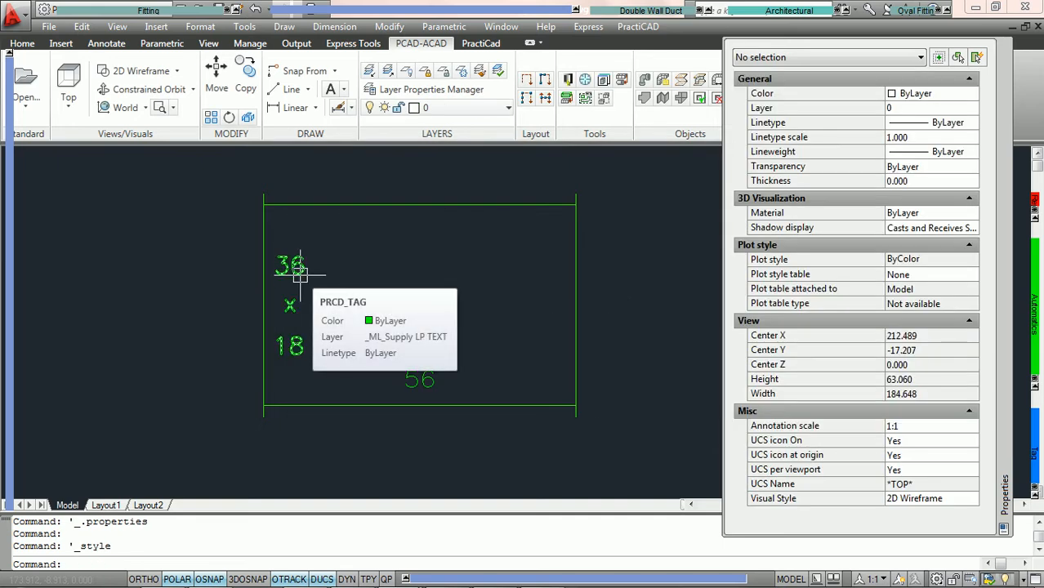
left_click(299, 274)
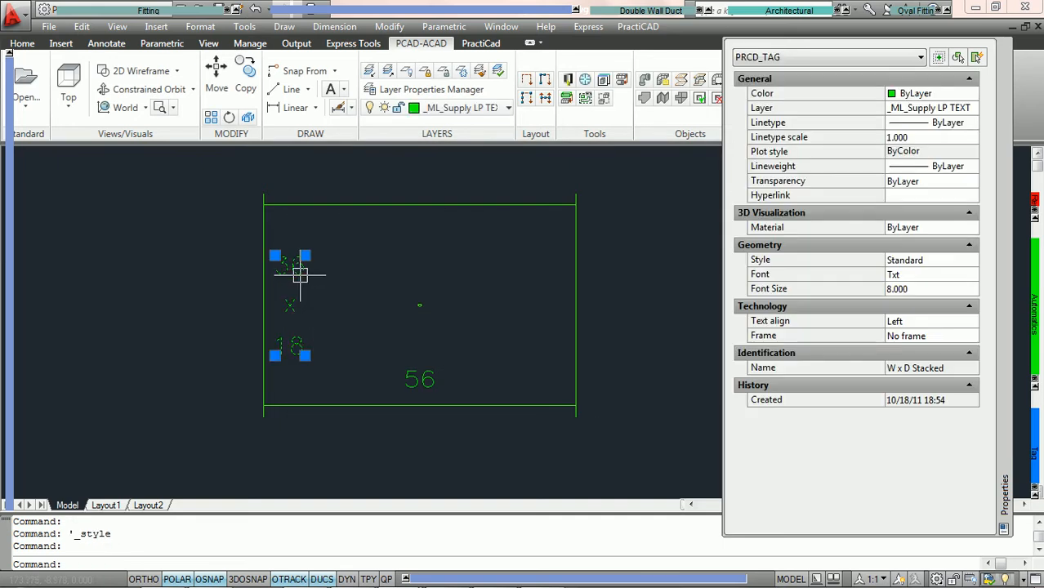
left_click(932, 260)
key("BackSpace")
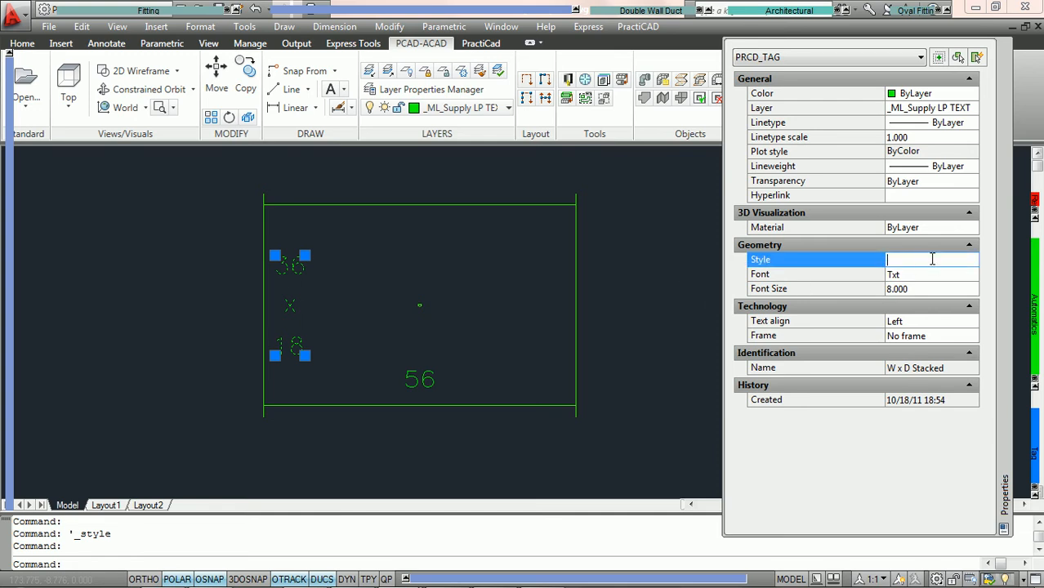
key("Return")
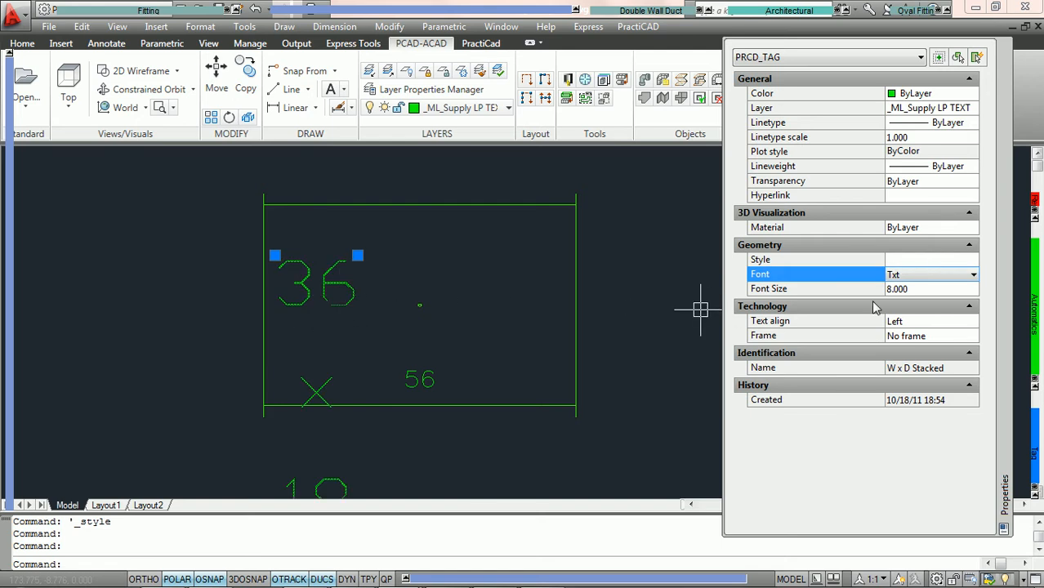
Set the stacked size tag's font size to 3.
left_click(903, 296)
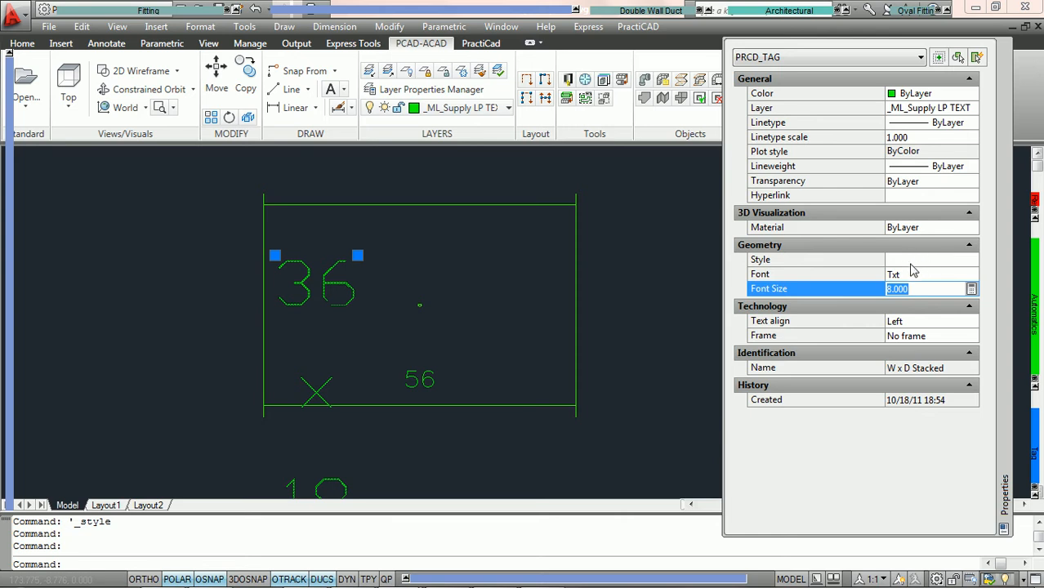
type("3")
key("Return")
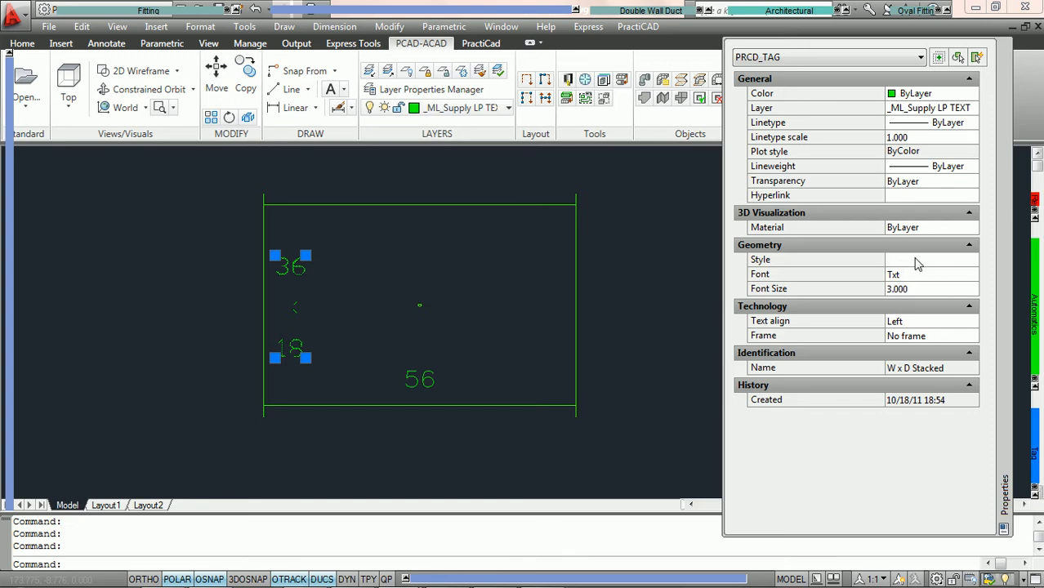
Set the stacked size tag's frame to Circle.
left_click(950, 325)
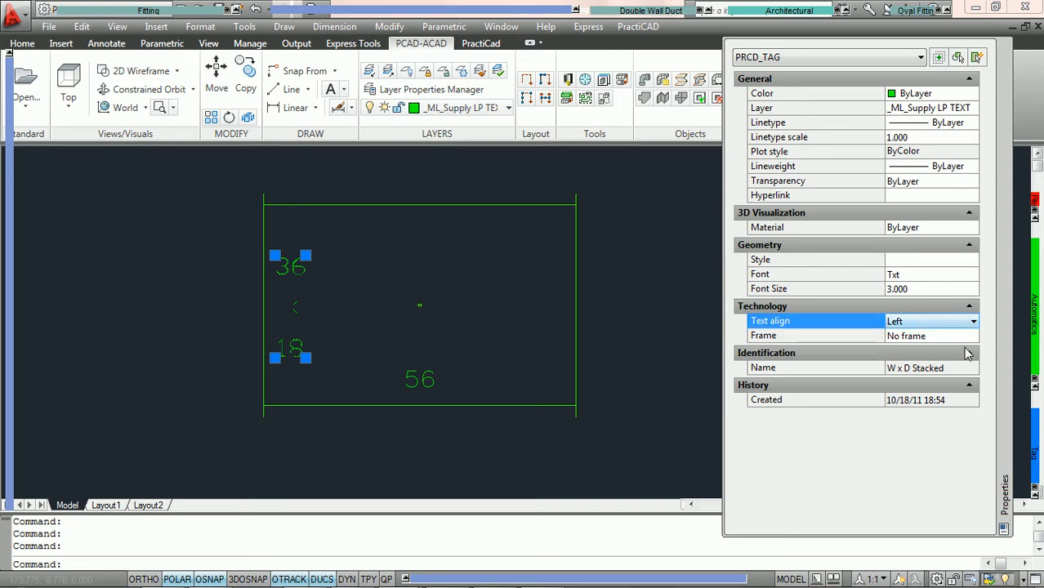
left_click(965, 340)
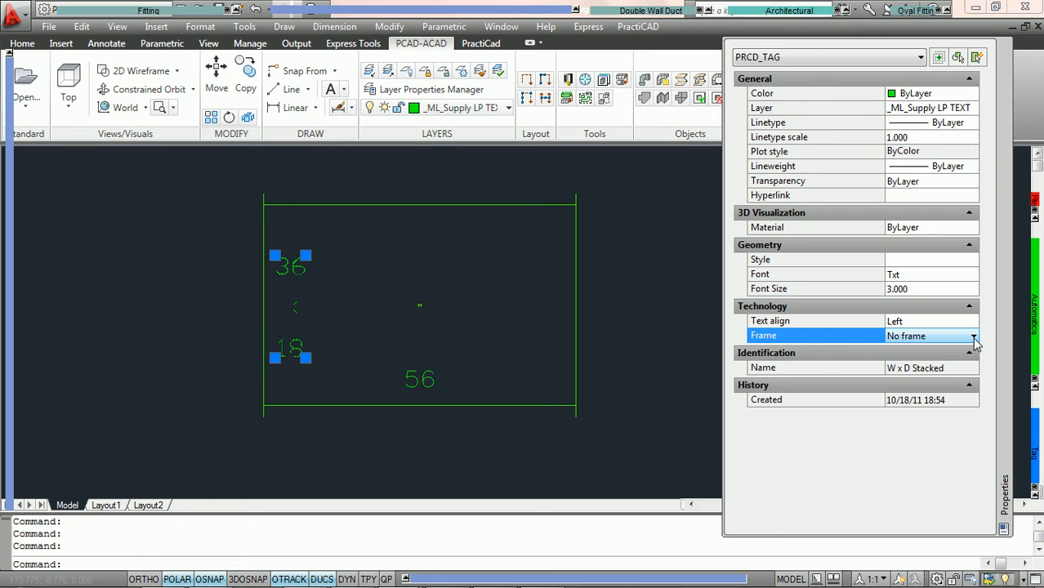
left_click(971, 341)
left_click(960, 364)
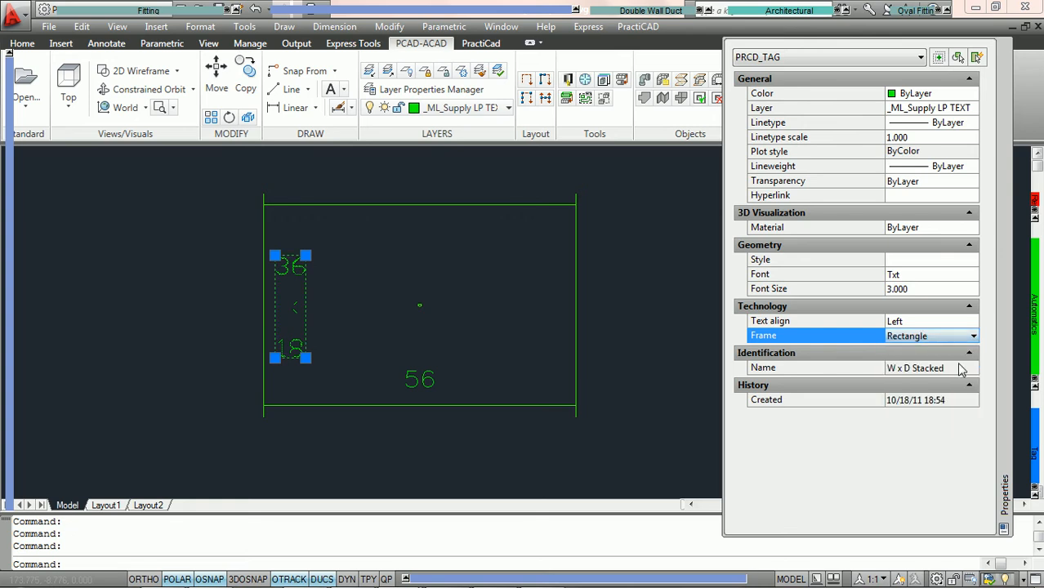
left_click(971, 341)
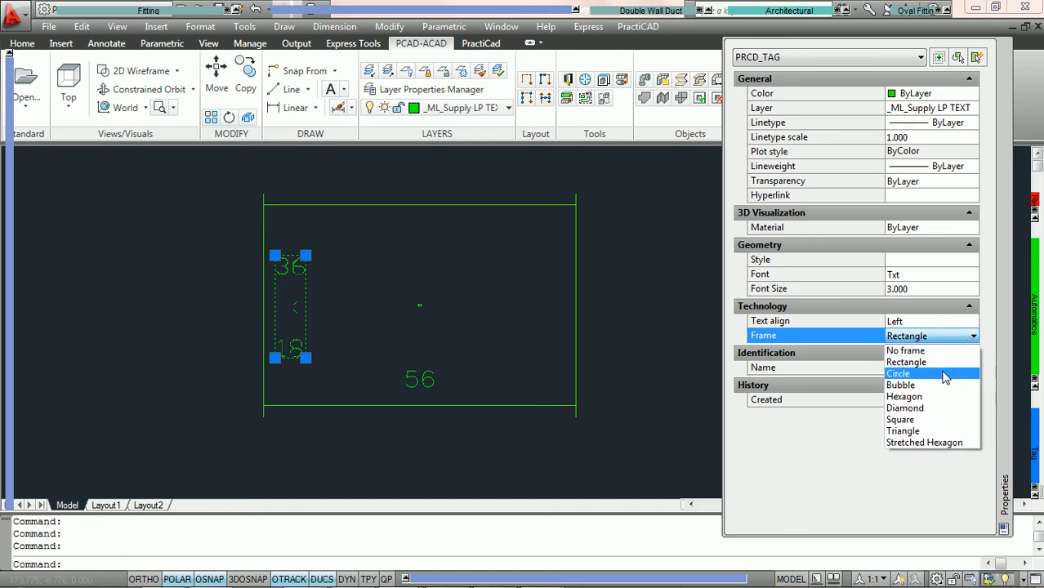
left_click(946, 371)
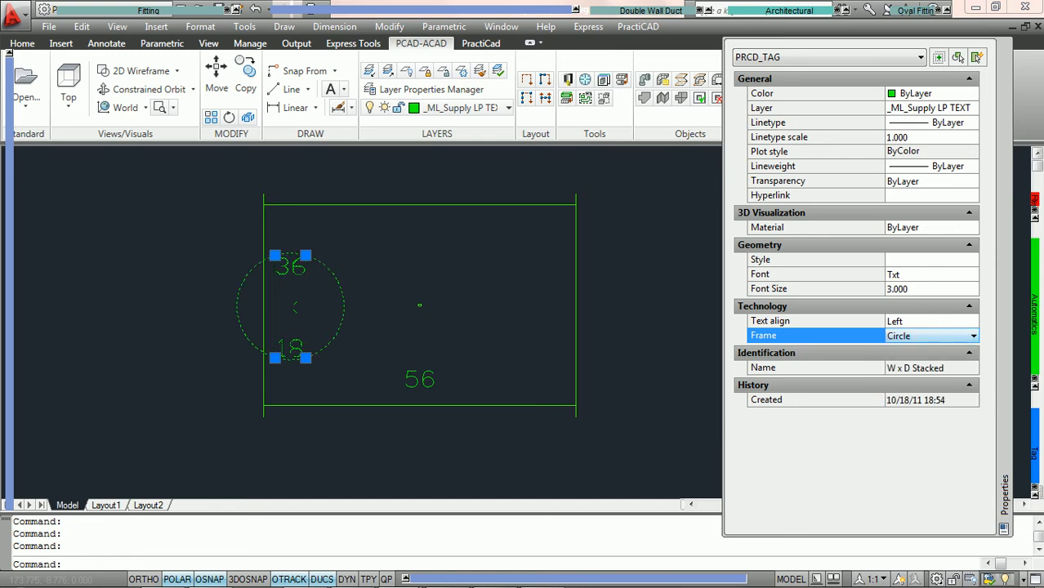
key("Escape")
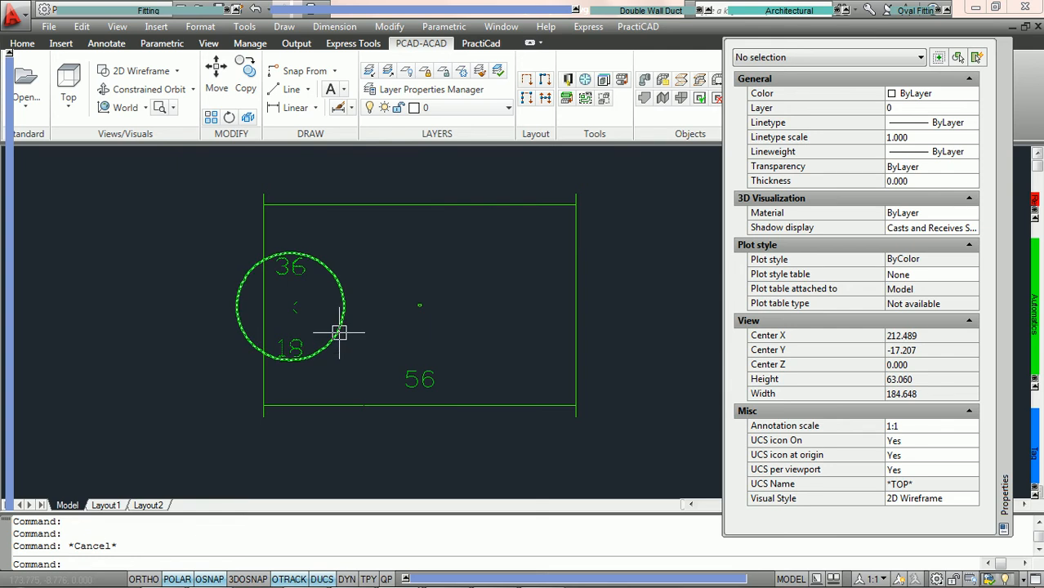
Open the Edit Tag dialog for the 56 length tag and review its Type options.
left_click(340, 335)
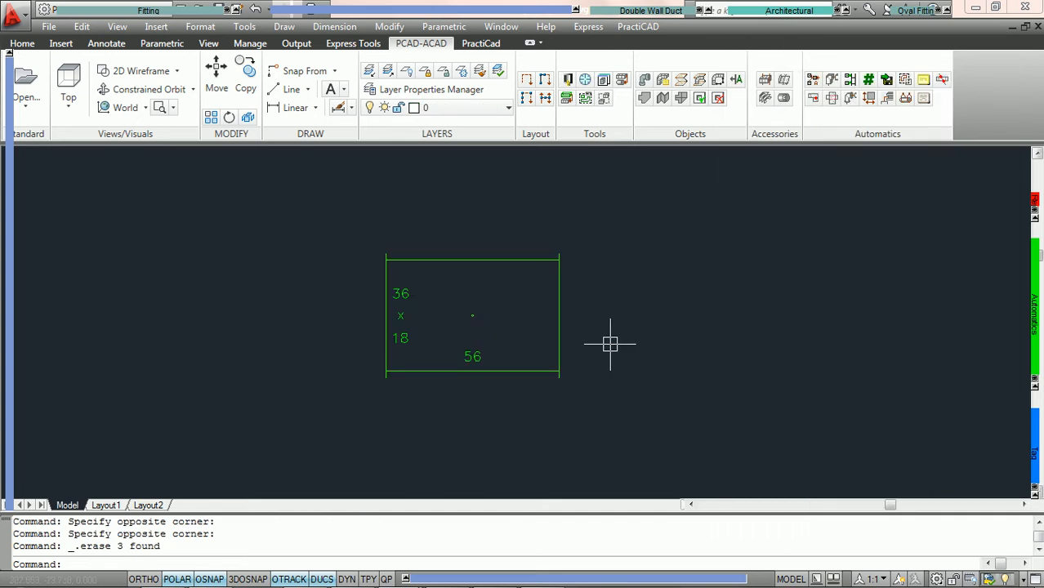
scroll(602, 350, "up", 2)
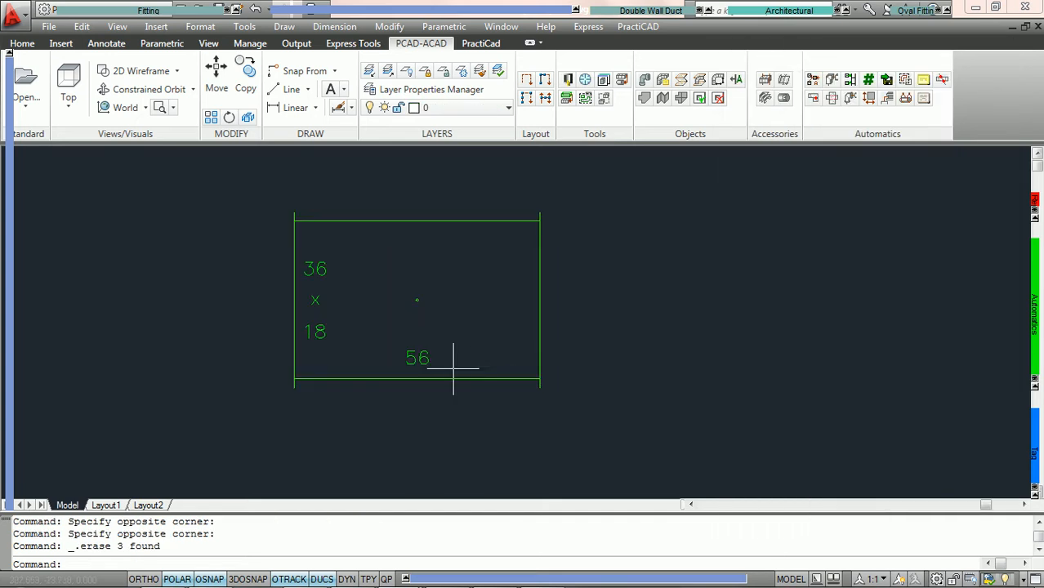
left_click(428, 359)
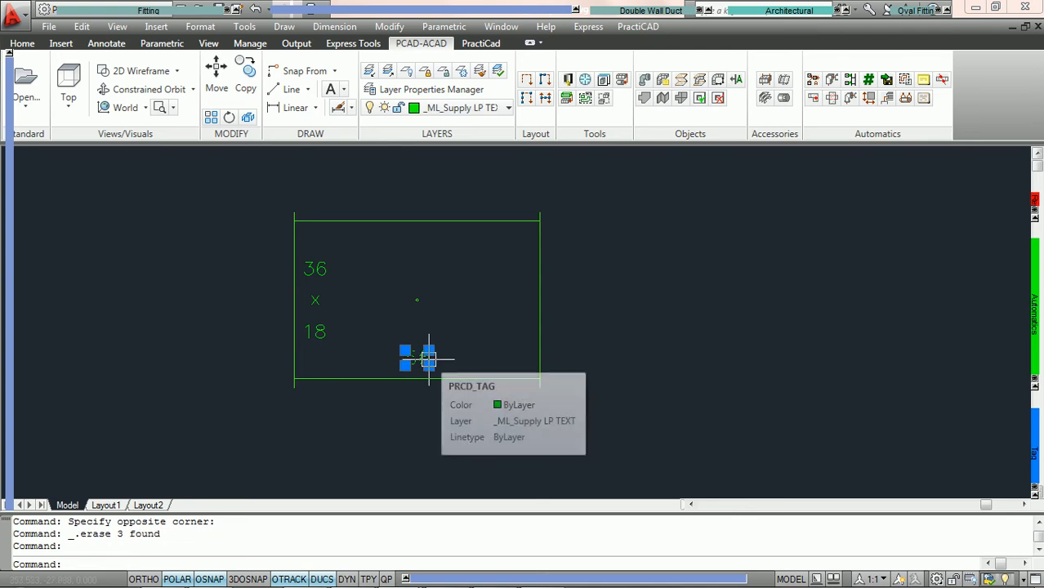
right_click(428, 357)
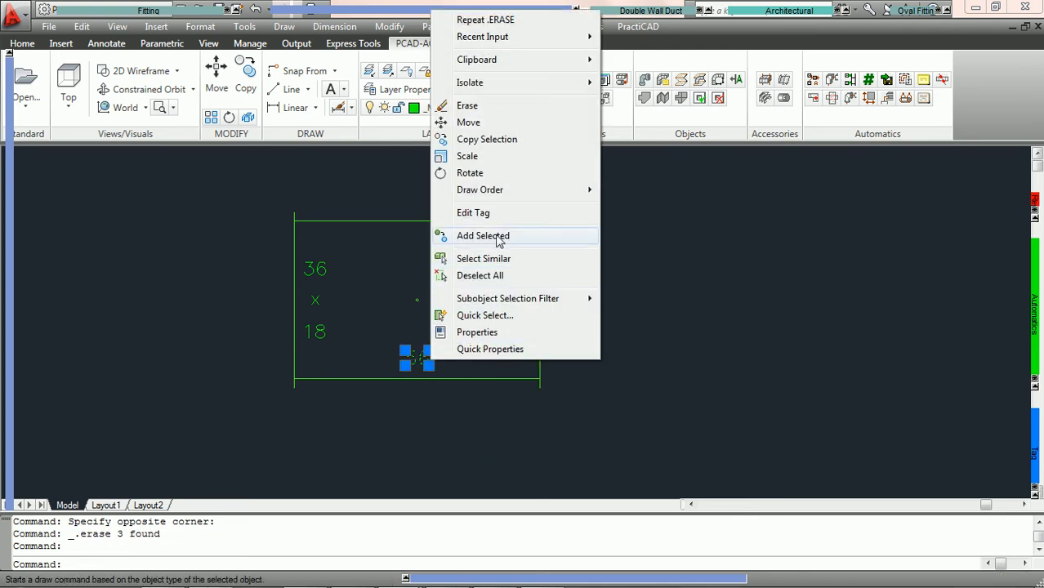
left_click(483, 214)
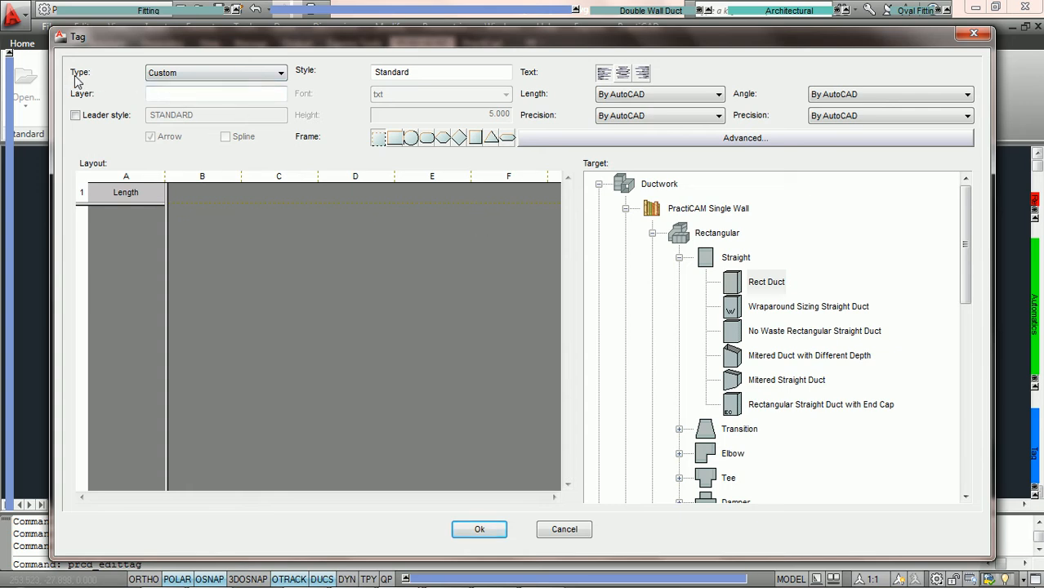
left_click(247, 77)
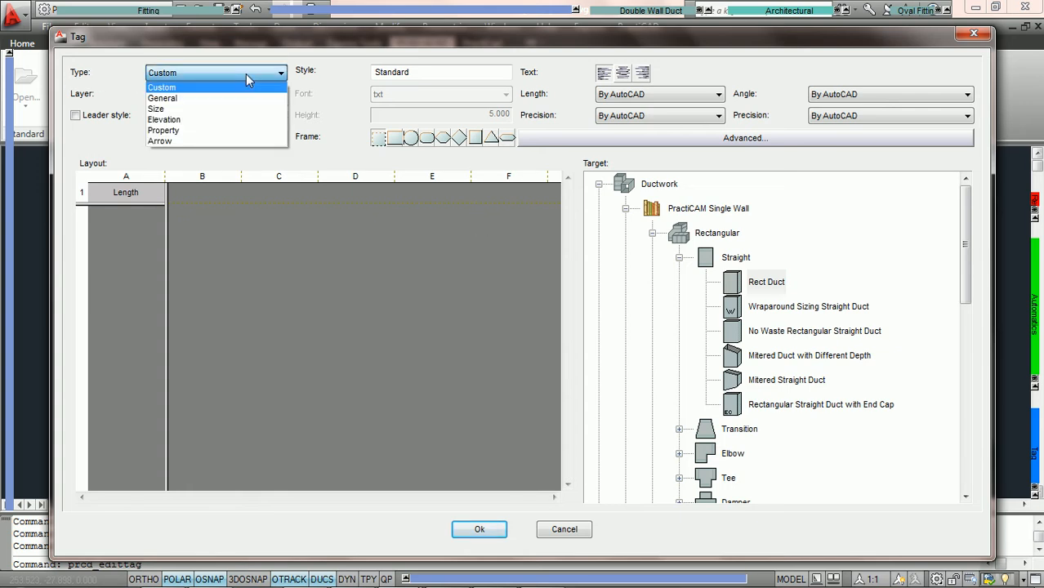
left_click(251, 77)
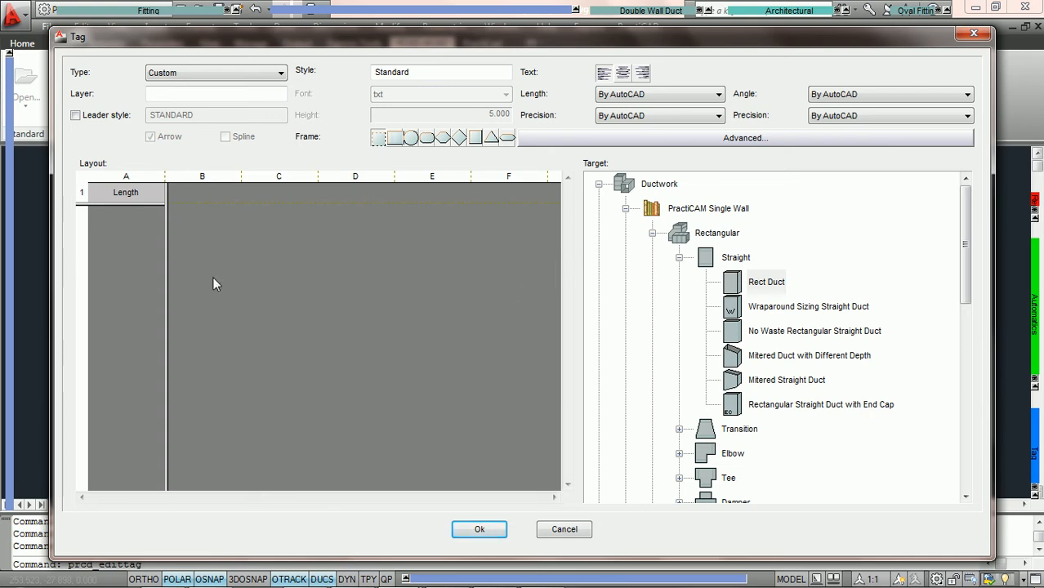
Append a plus operator and an inch-mark text (") to the tag's Length field and confirm the tag edit.
double_click(145, 193)
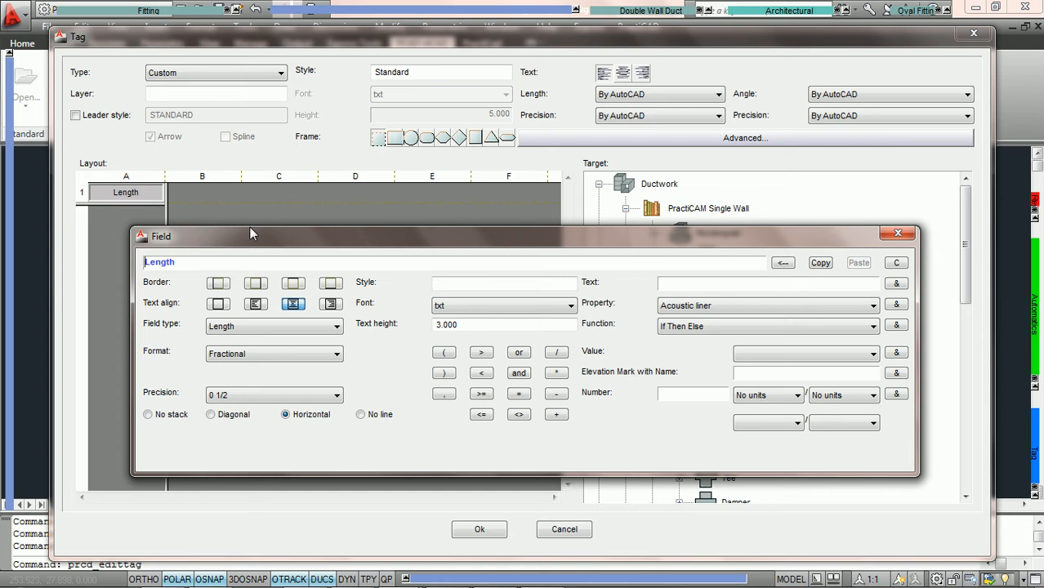
left_click(180, 261)
left_click(556, 414)
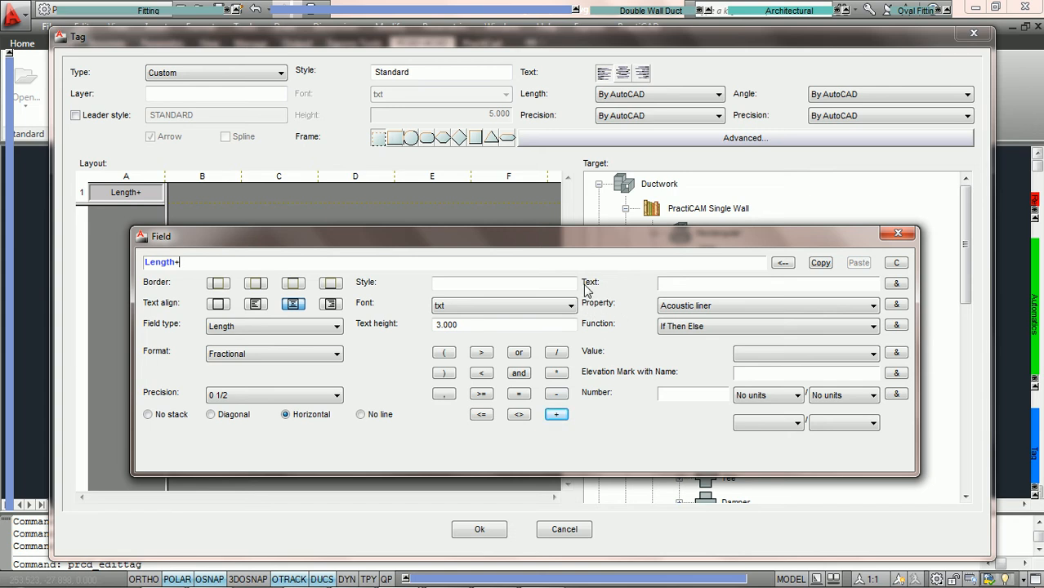
left_click(677, 283)
type("\"")
left_click(896, 284)
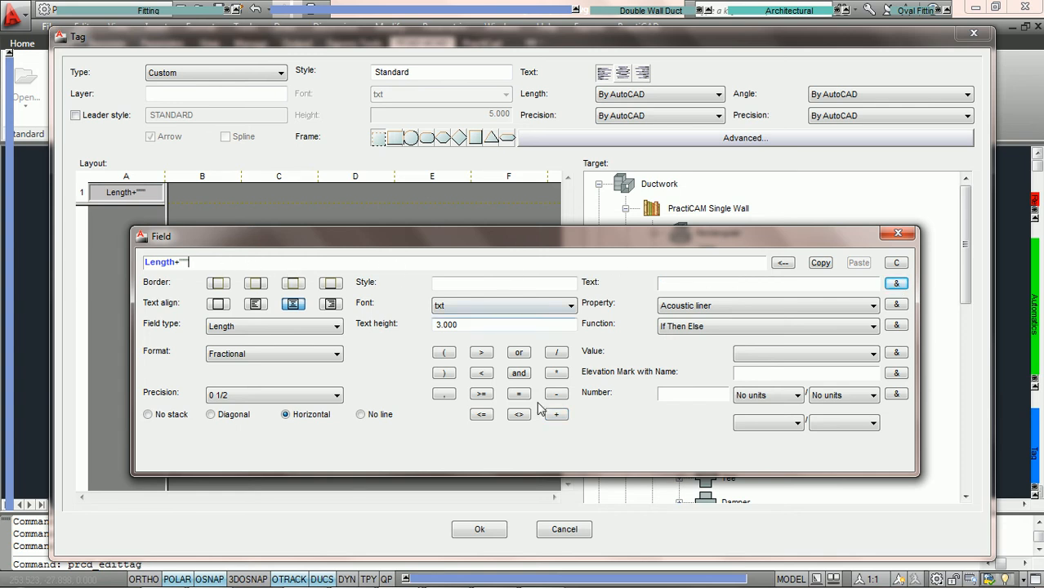
left_click(481, 529)
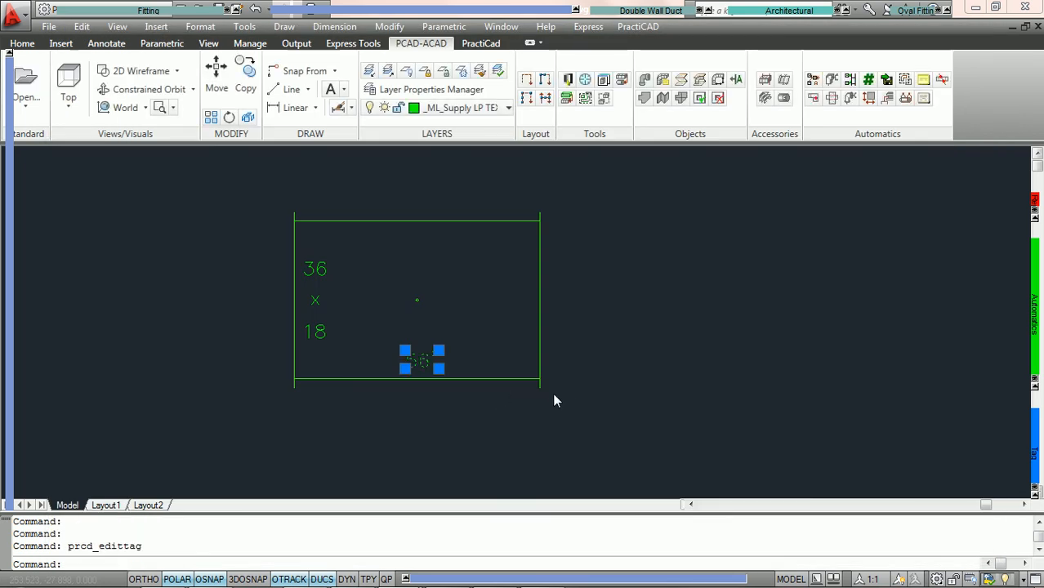
key("Escape")
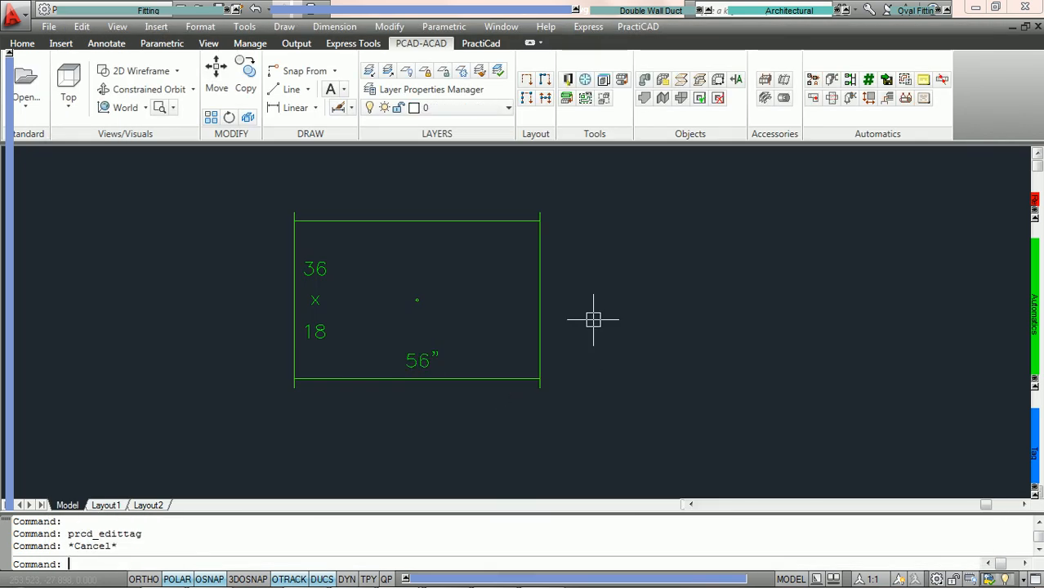
middle_click_drag(582, 310, 505, 315)
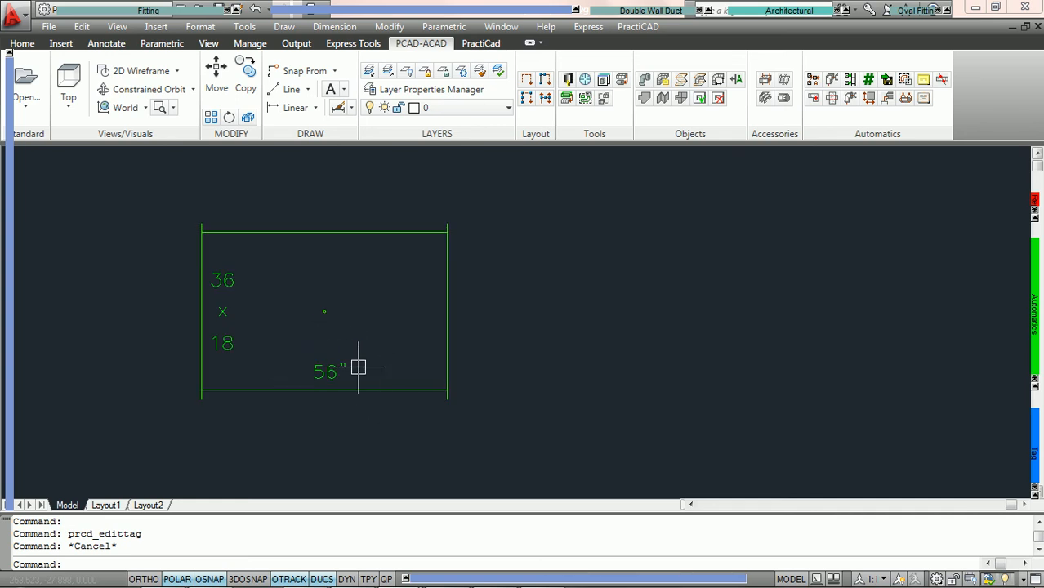
Add two more rectangular duct pieces continuing from the existing duct.
left_click(109, 9)
left_click(71, 30)
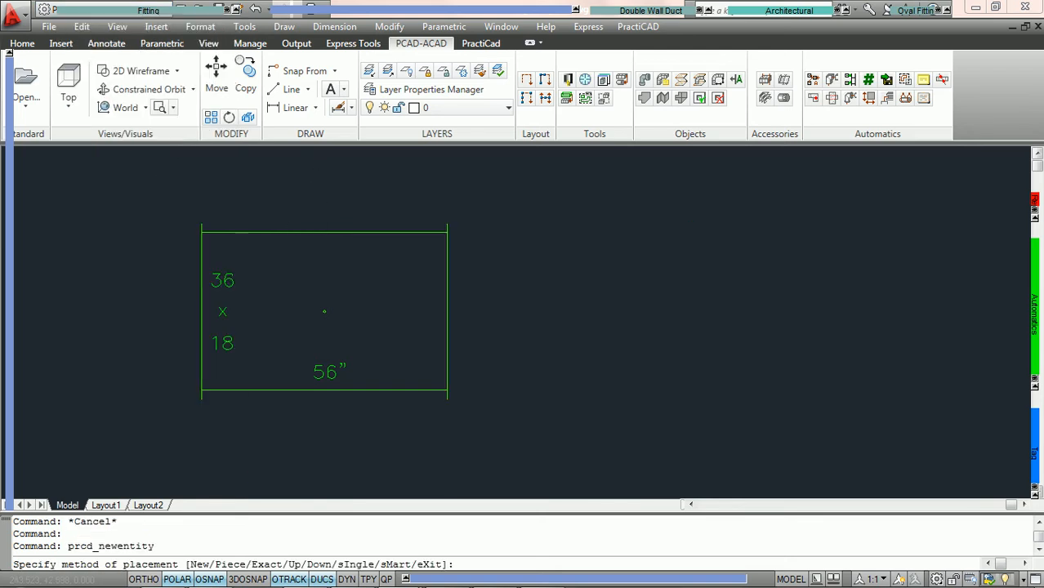
key("Return")
key("Return")
key("Escape")
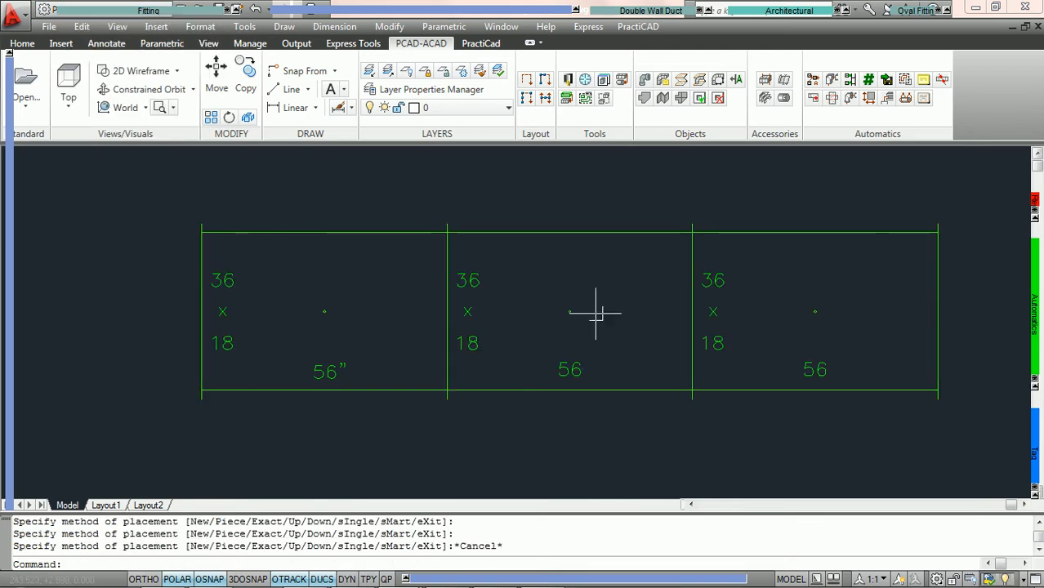
Zoom in to compare the new ducts' length tags with the edited one.
scroll(559, 417, "up", 3)
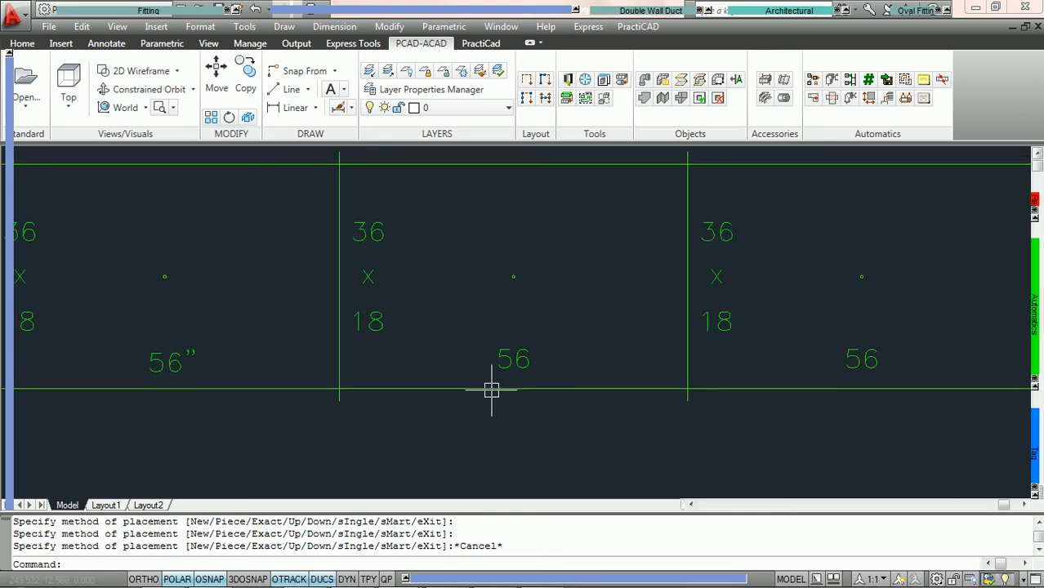
left_click(218, 384)
key("Escape")
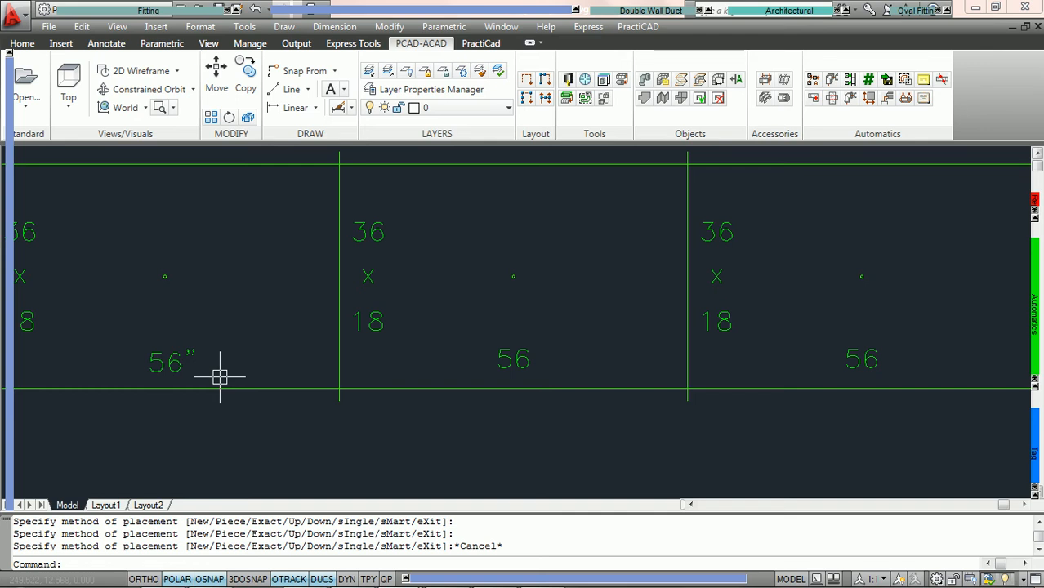
mouse_move(517, 355)
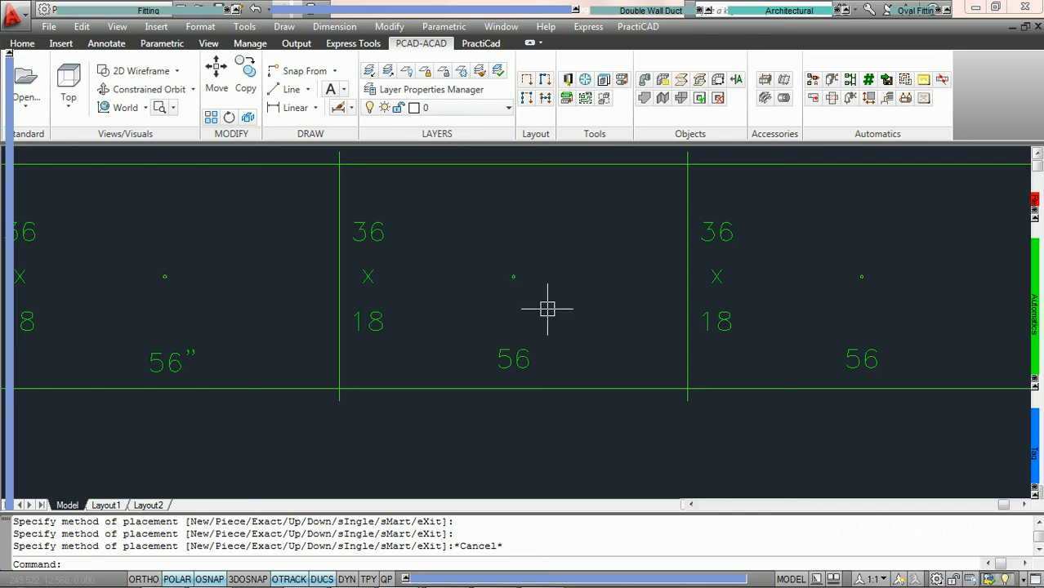
scroll(548, 308, "down", 2)
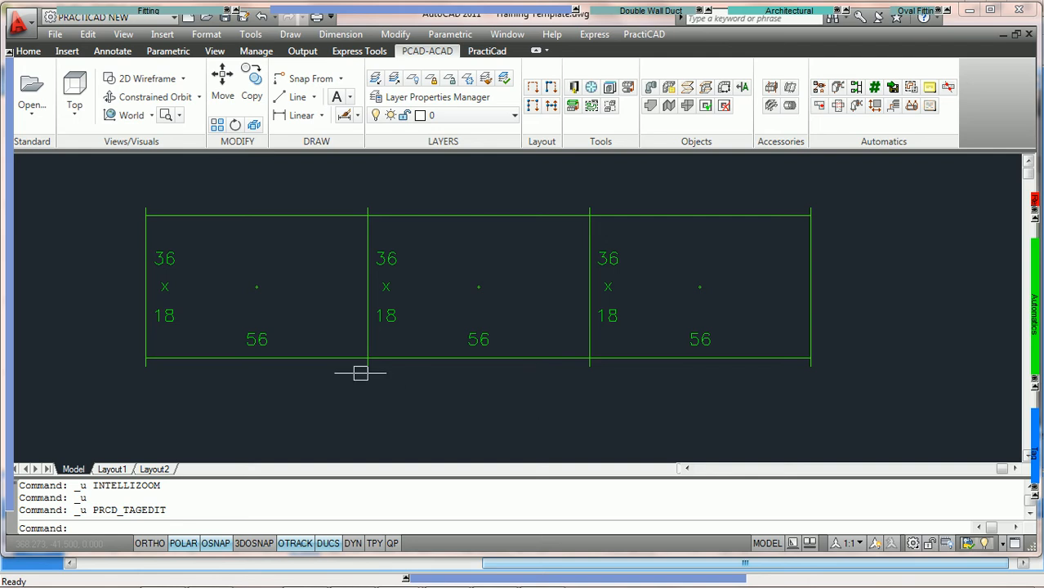
Select all three ducts' length tags and open their Length field in the Edit Tag dialog.
left_click(267, 333)
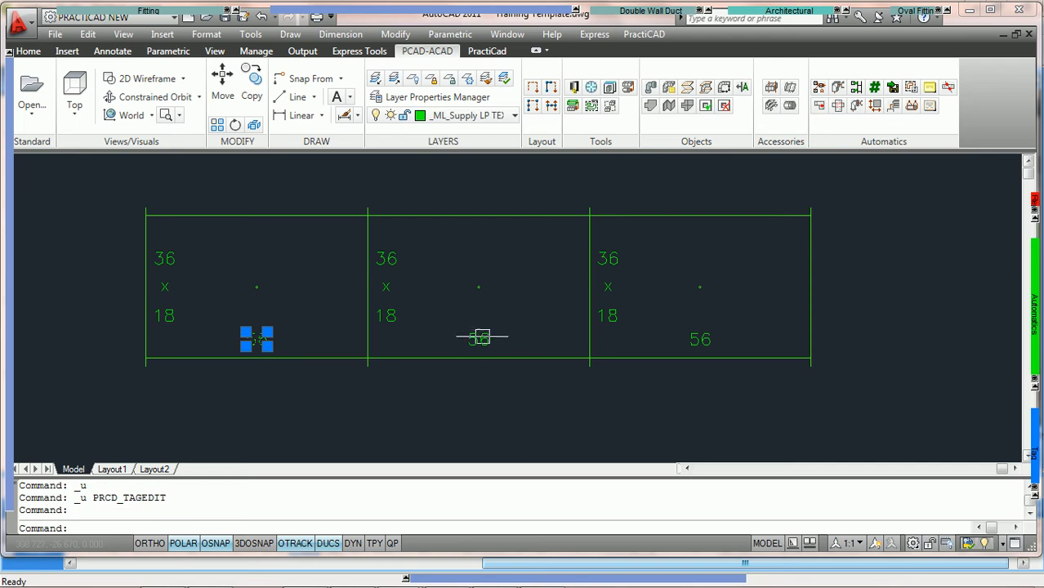
left_click(479, 338)
left_click(706, 340)
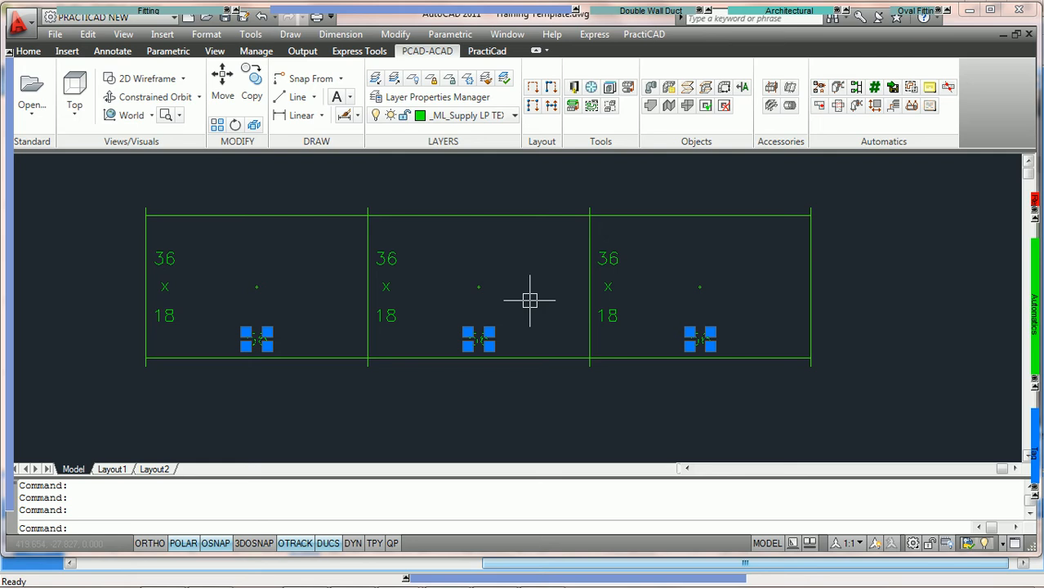
right_click(530, 301)
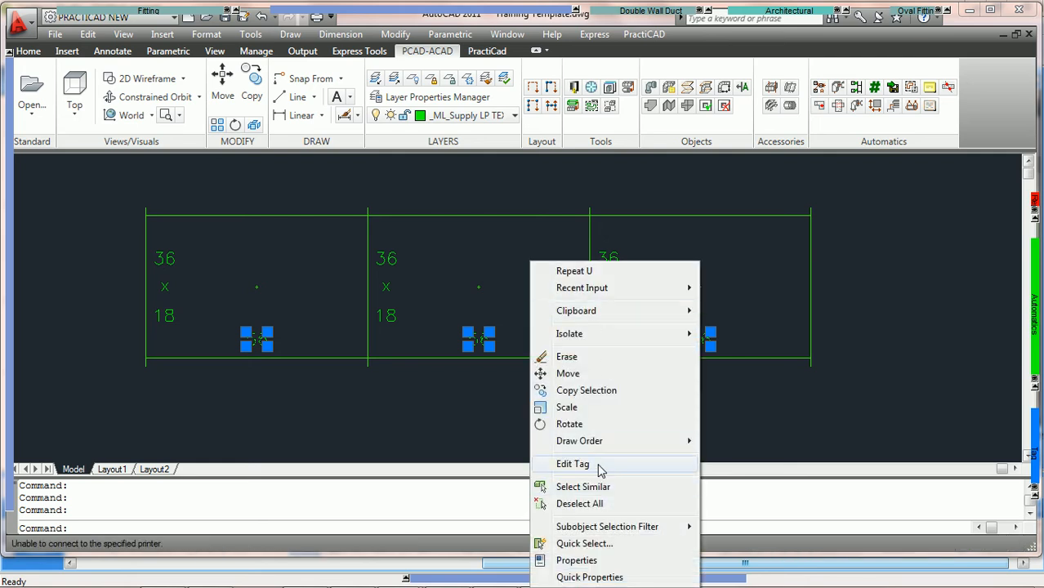
left_click(573, 464)
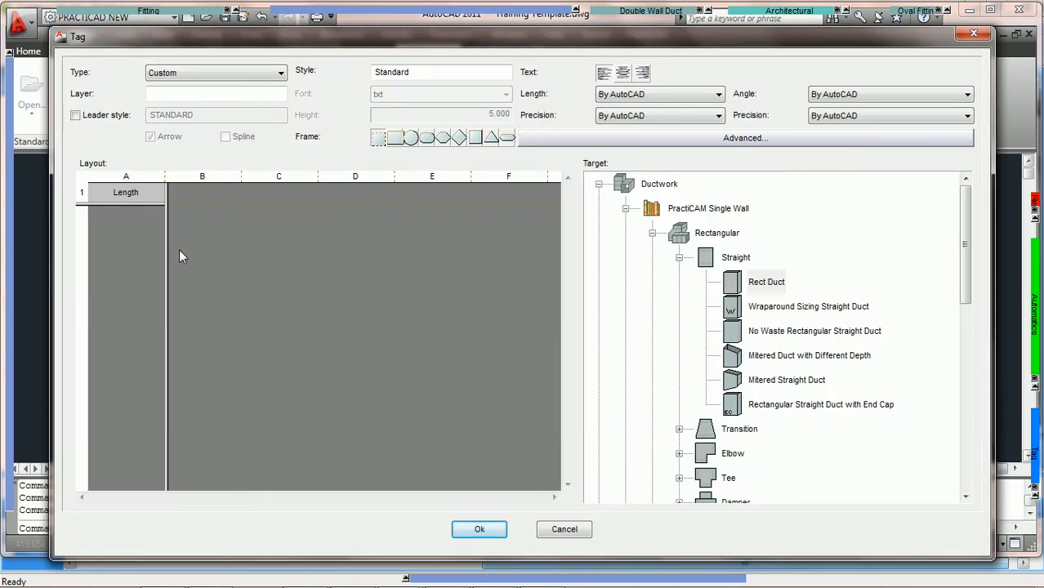
double_click(145, 193)
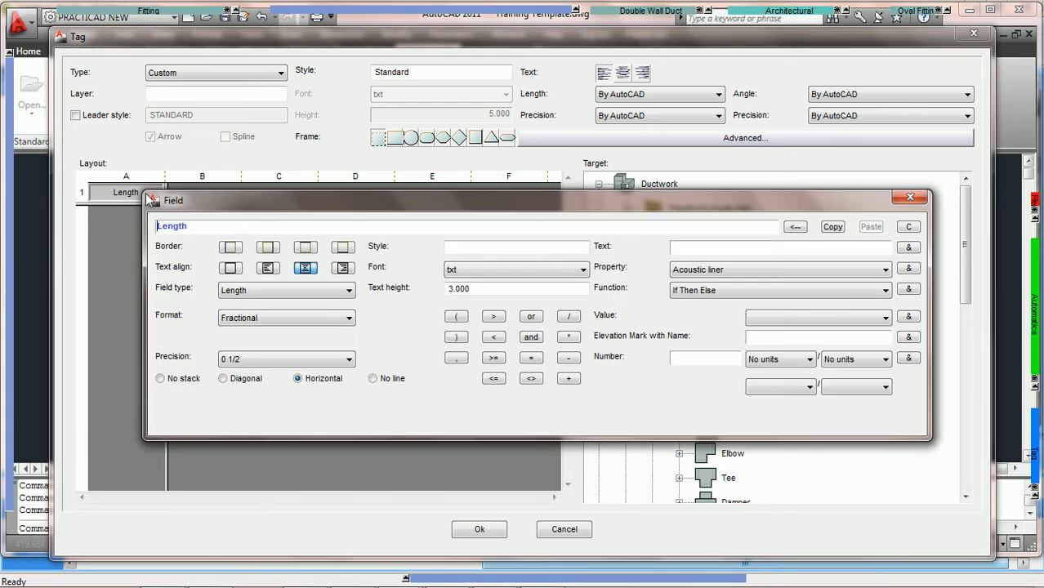
Append a plus operator and an inch-mark text (") to the Length field for all three tags and confirm.
left_click_drag(284, 210, 281, 234)
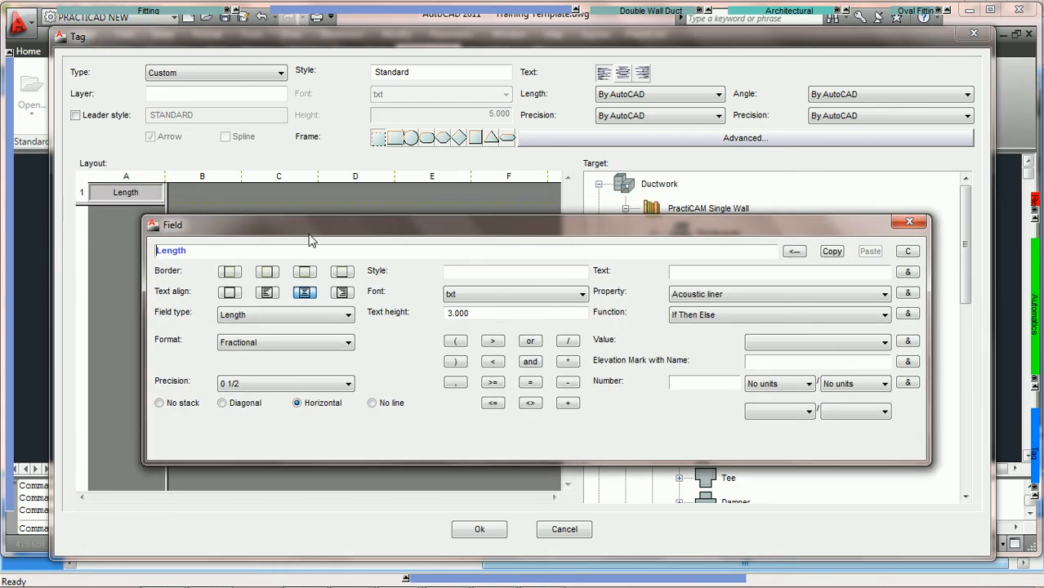
left_click(310, 254)
left_click(568, 402)
left_click(680, 270)
type("\"")
left_click(908, 273)
left_click(481, 531)
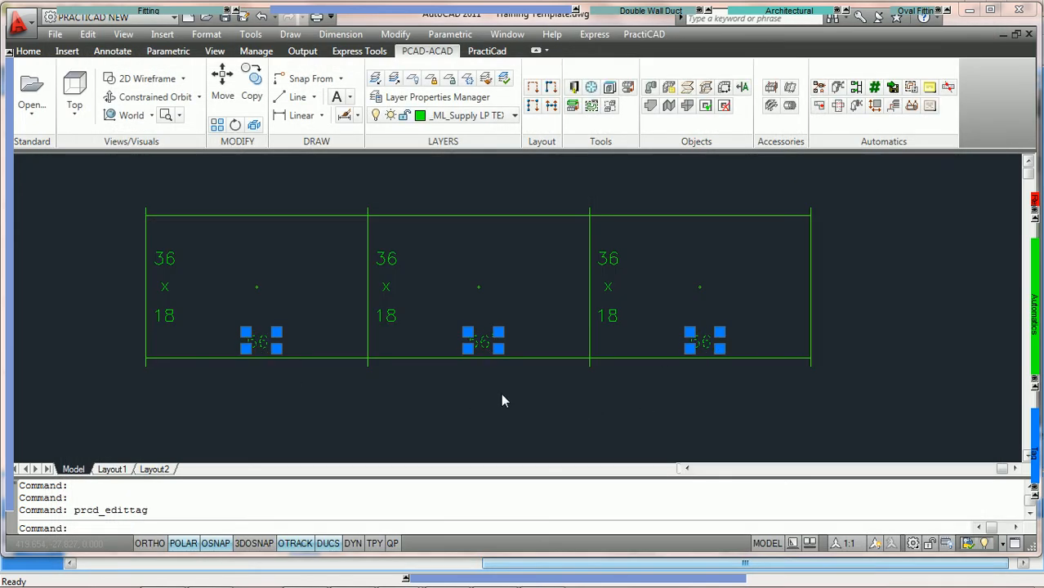
Select the first duct's size and length tags together and confirm the Length-plus-inch layout for both in Edit Tag.
key("Escape")
middle_click_drag(415, 372, 539, 379)
left_click(287, 263)
left_click(374, 343)
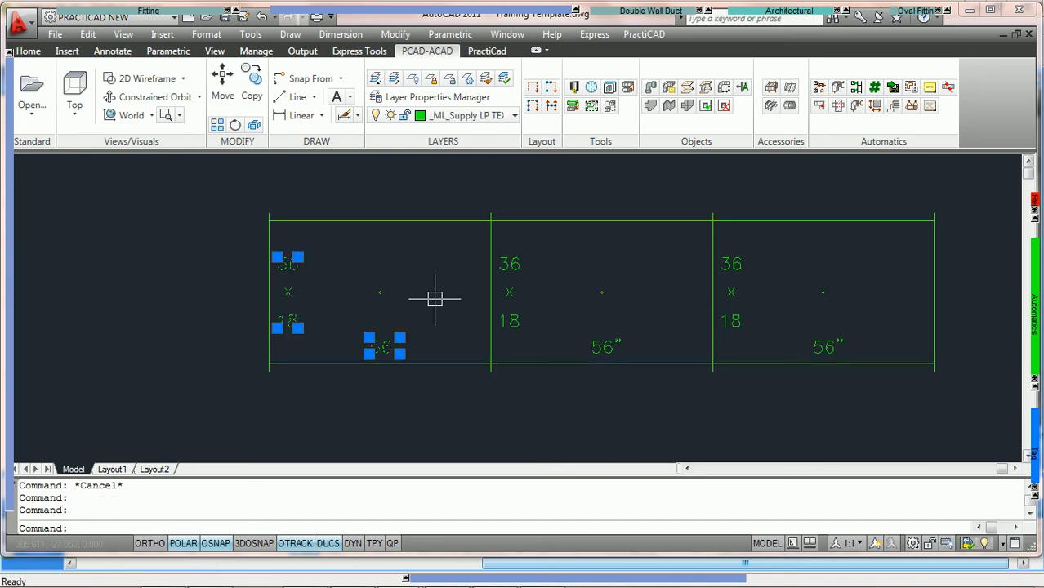
scroll(428, 304, "up", 2)
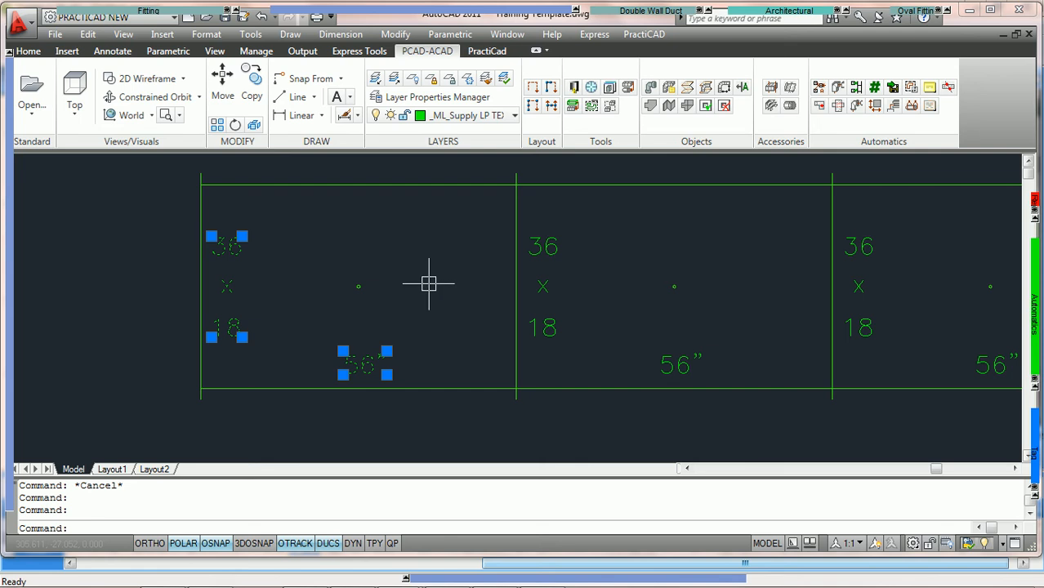
right_click(430, 285)
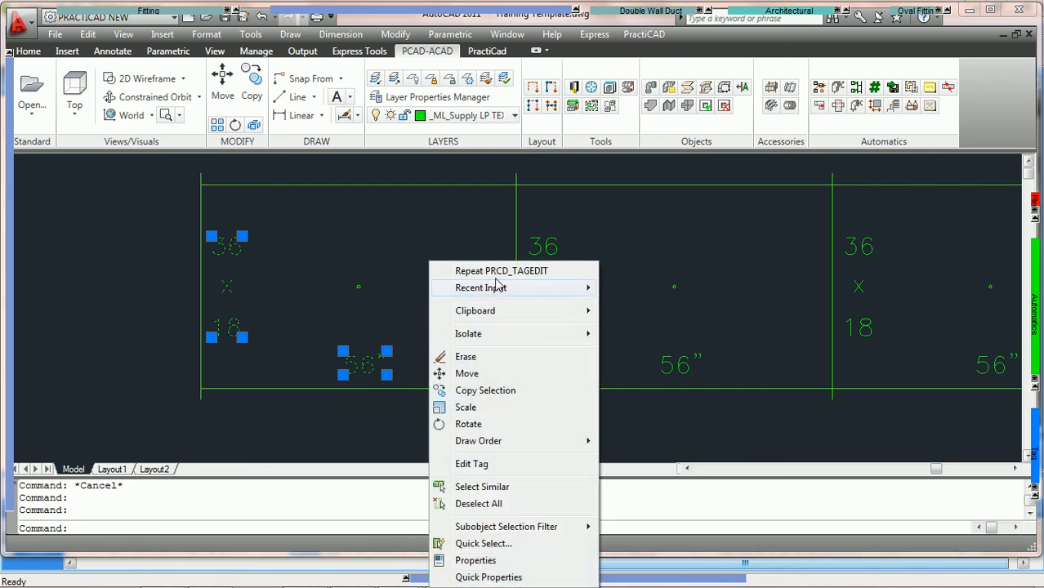
left_click(484, 465)
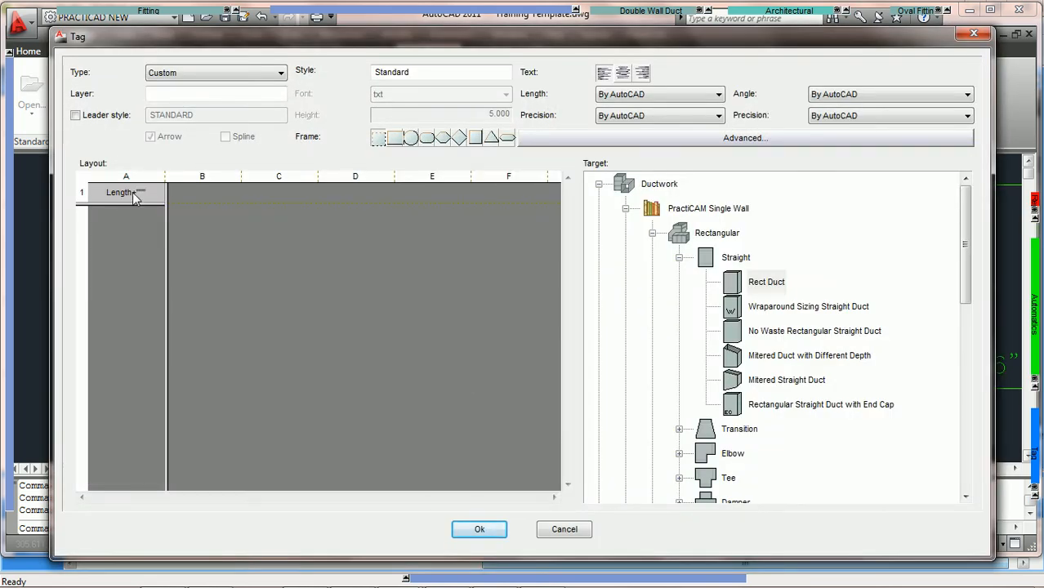
double_click(129, 193)
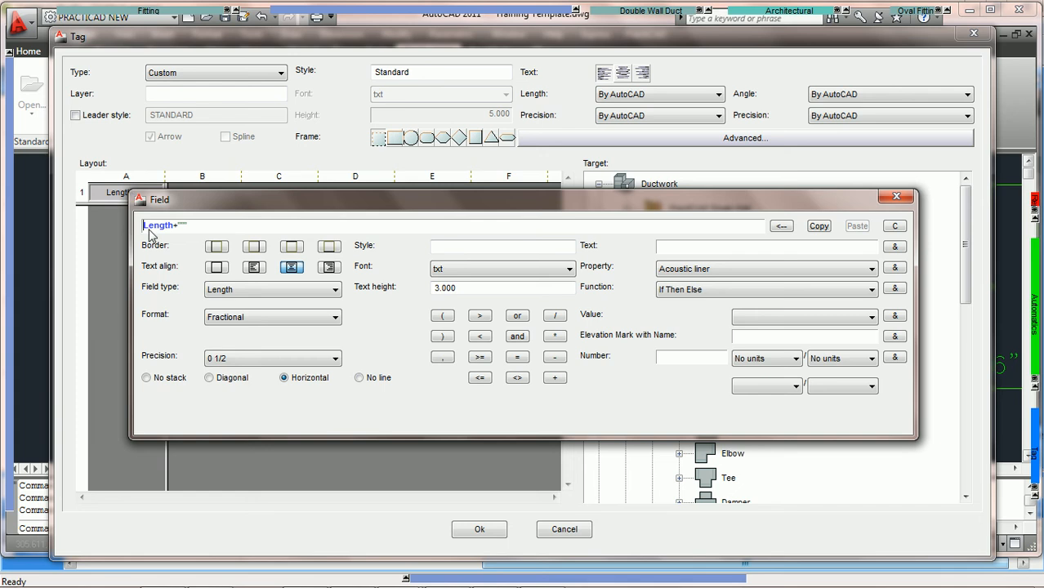
left_click_drag(278, 210, 279, 243)
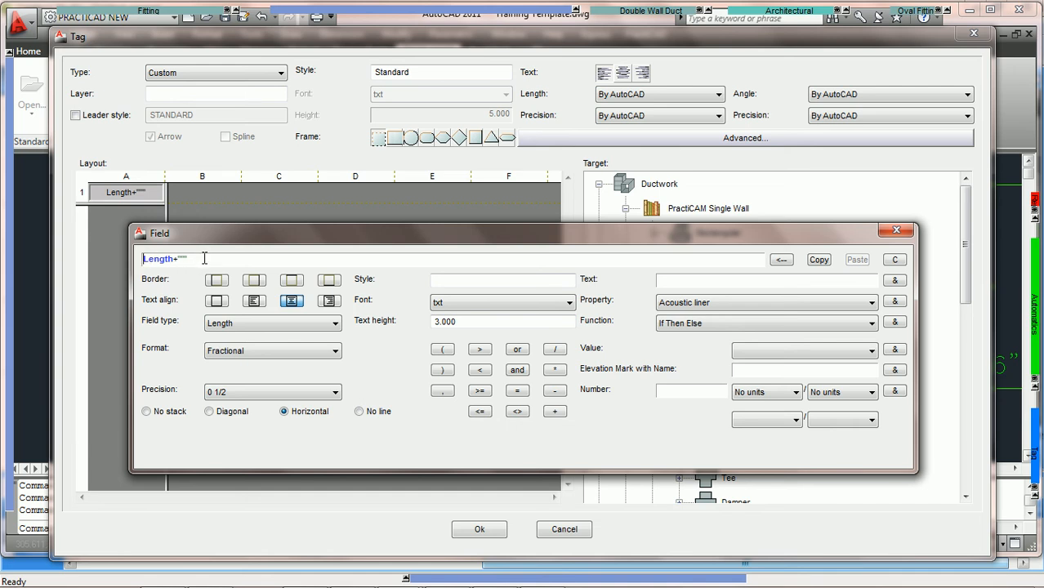
left_click(480, 529)
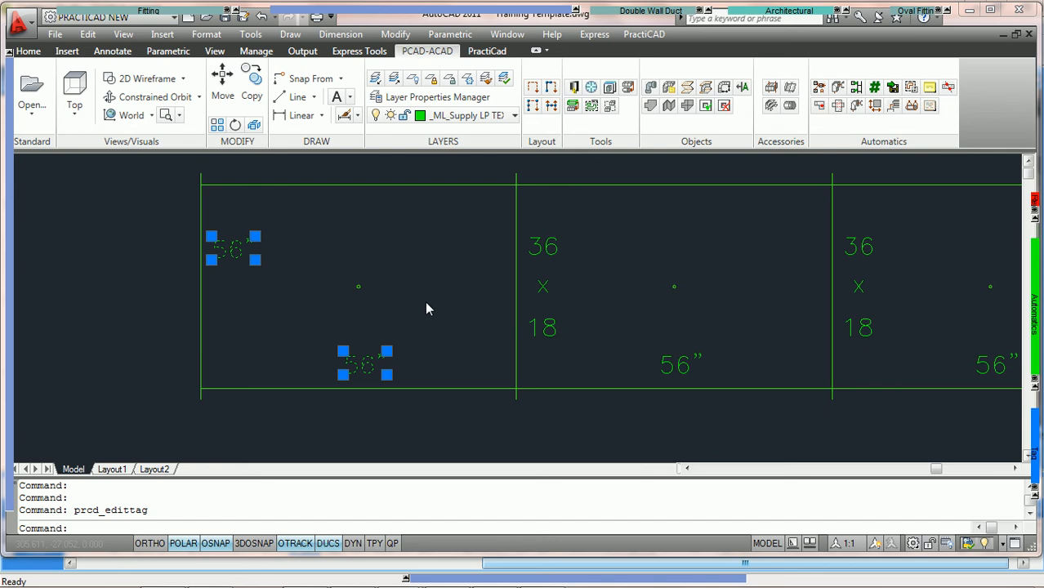
key("Escape")
scroll(425, 307, "down", 2)
scroll(472, 283, "up", 2)
middle_click_drag(517, 278, 457, 279)
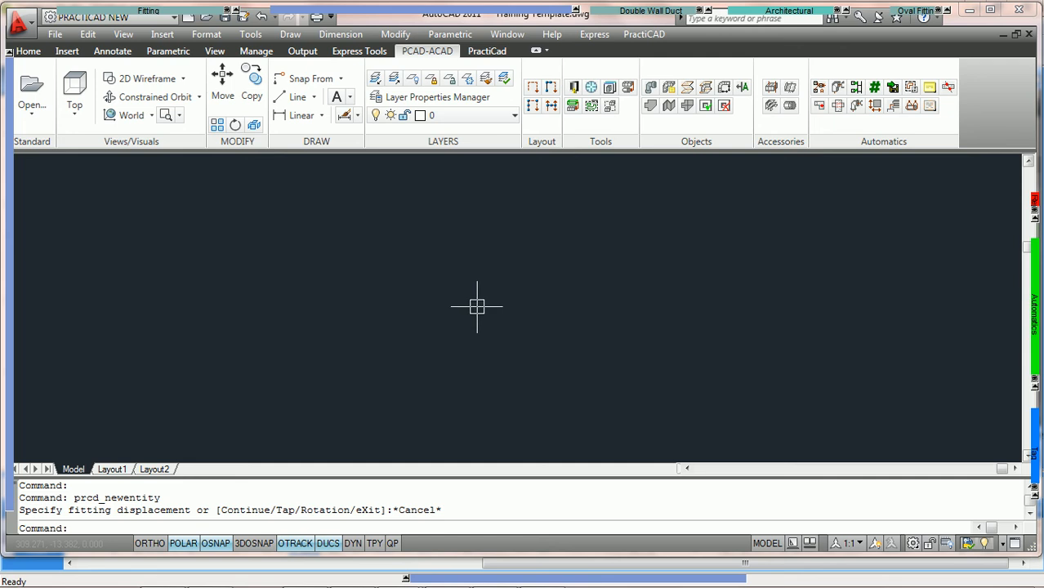
Draw a new single rectangular duct piece.
mouse_move(140, 10)
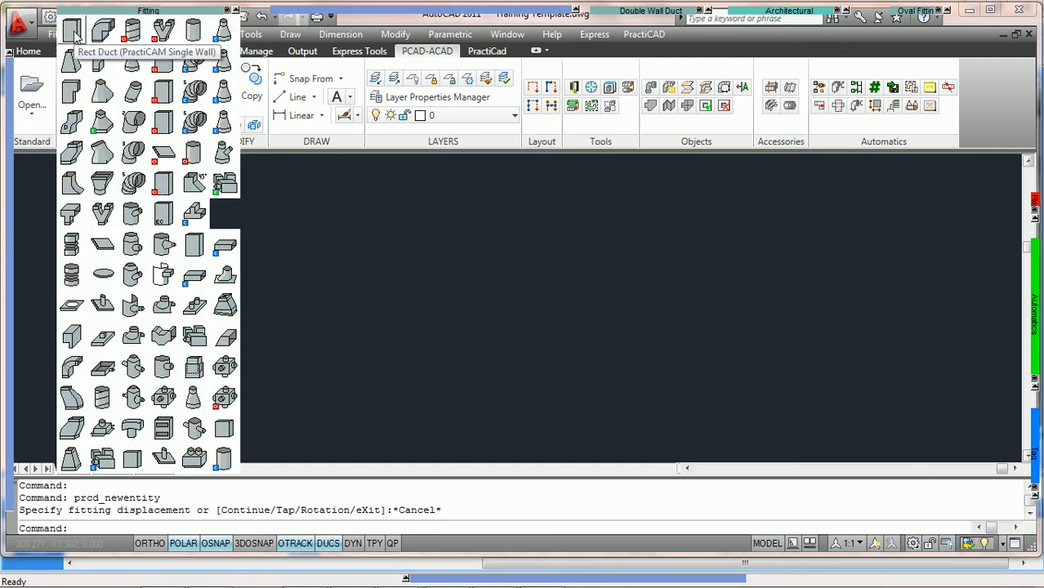
left_click(76, 38)
left_click(343, 302)
left_click(398, 304)
key("Return")
scroll(457, 303, "up", 2)
key("Escape")
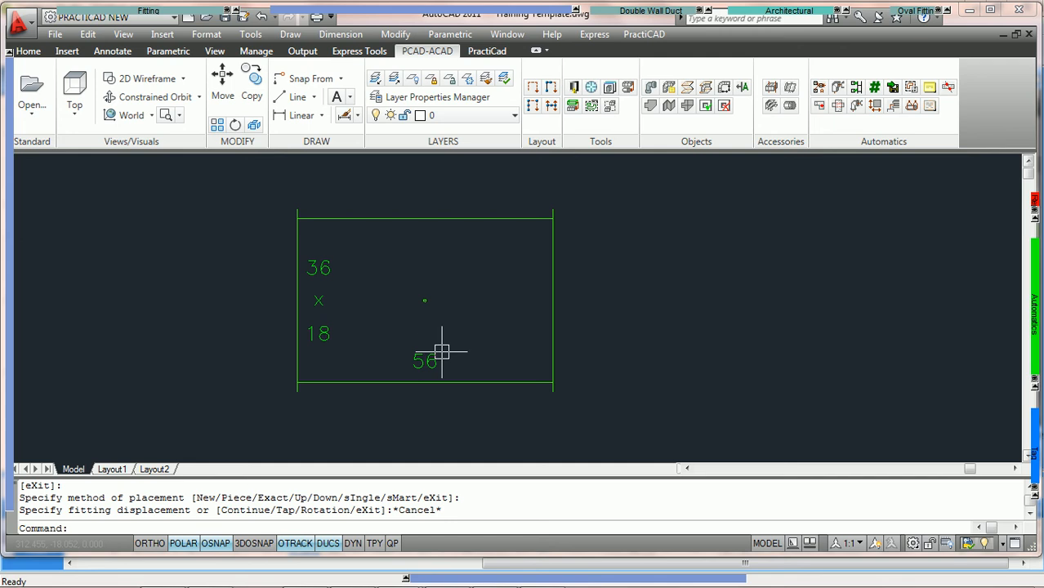
Open the new duct's length tag in Edit Tag to check its layout, then cancel.
scroll(447, 355, "up", 1)
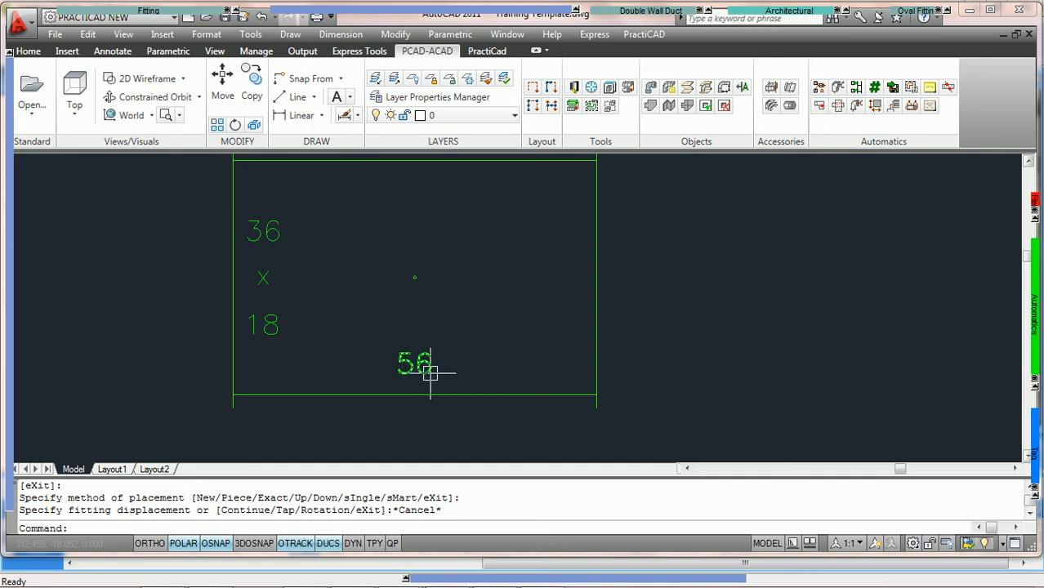
mouse_move(431, 373)
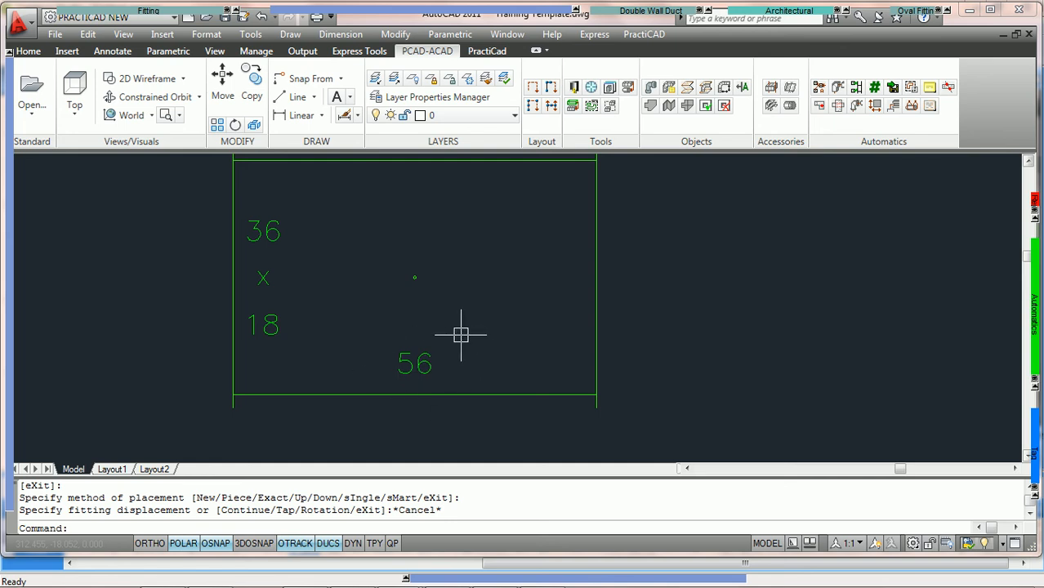
scroll(488, 294, "down", 2)
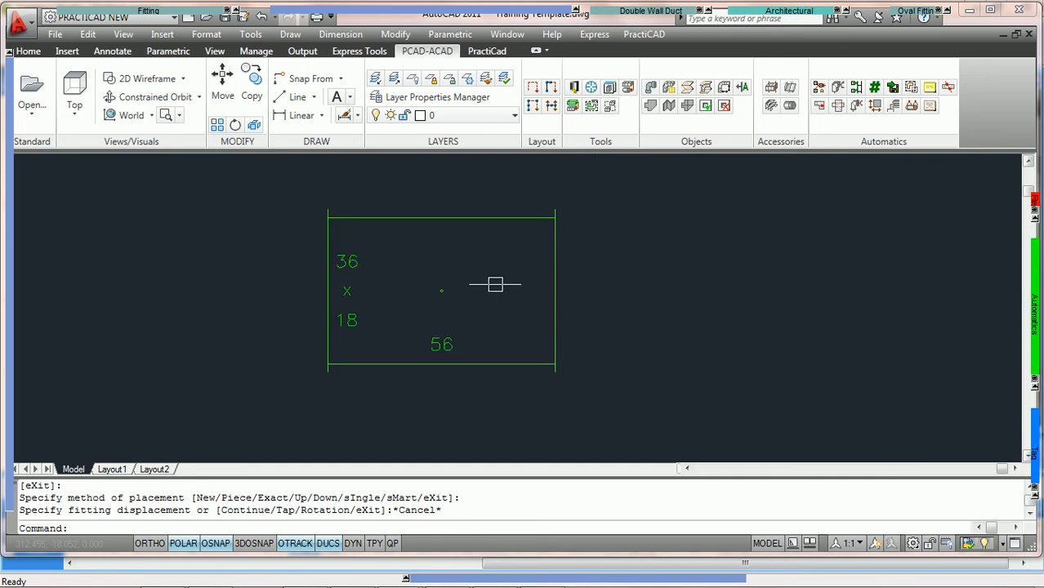
scroll(464, 284, "up", 2)
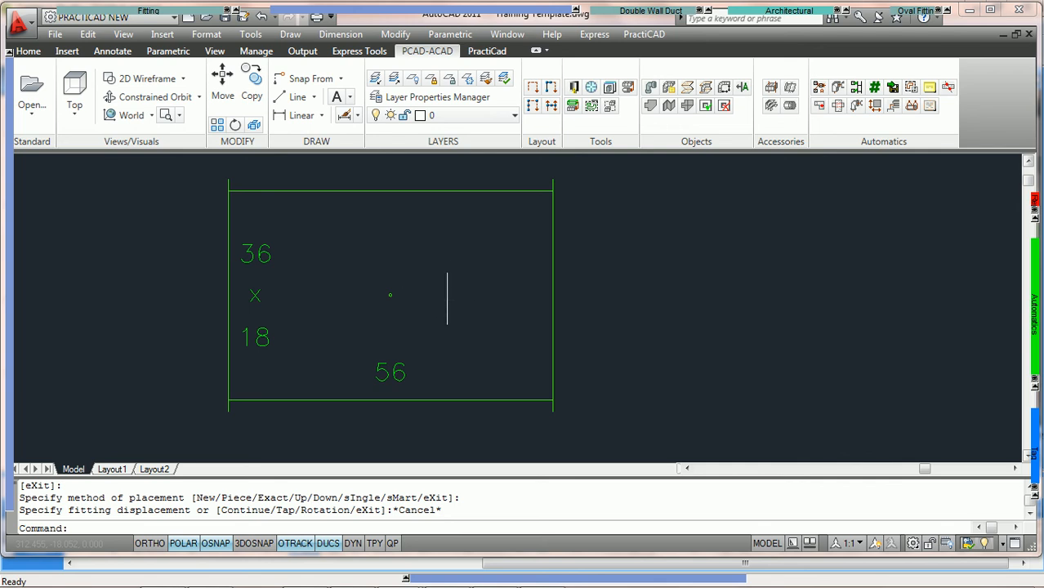
left_click(397, 373)
right_click(398, 372)
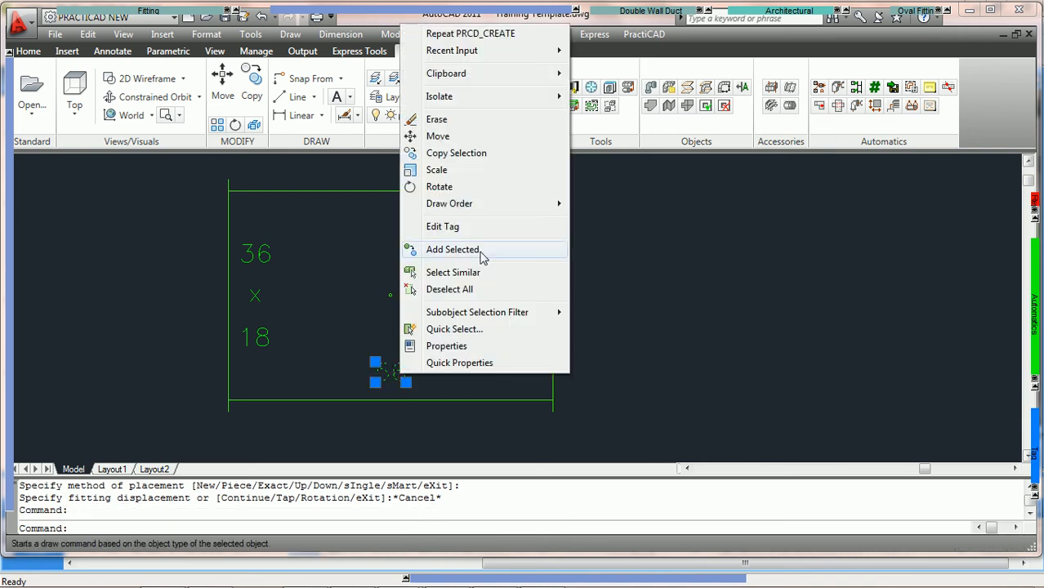
left_click(457, 229)
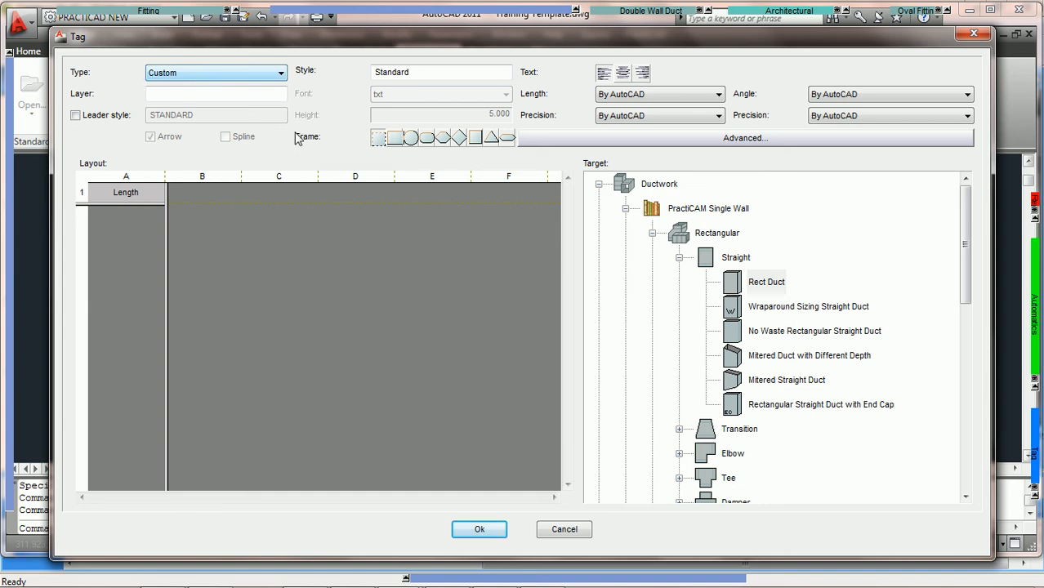
left_click(565, 529)
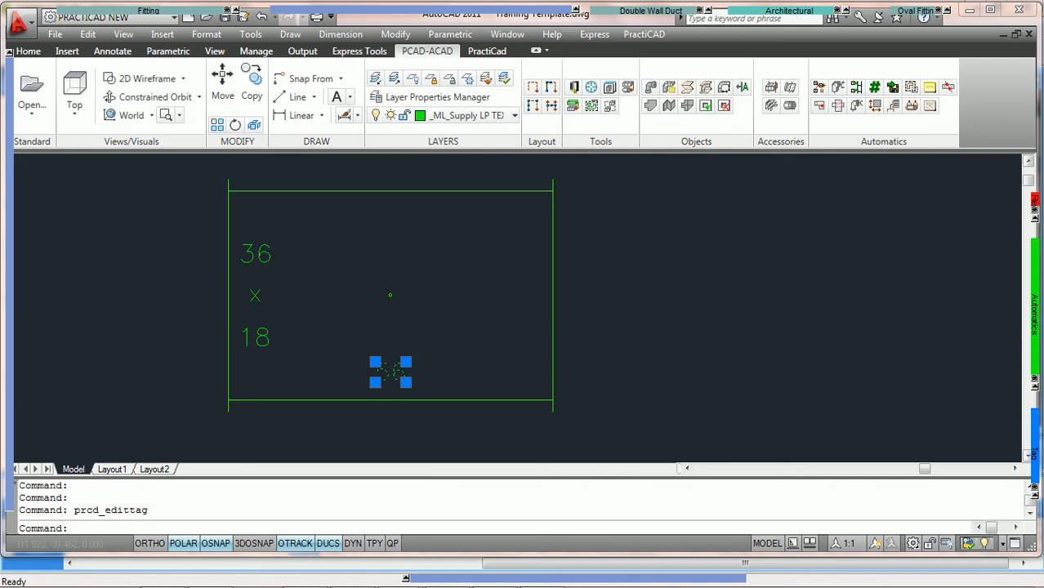
Open the tag's properties and the PractiCAD library, expanding Documentation, Tag and Custom.
double_click(400, 378)
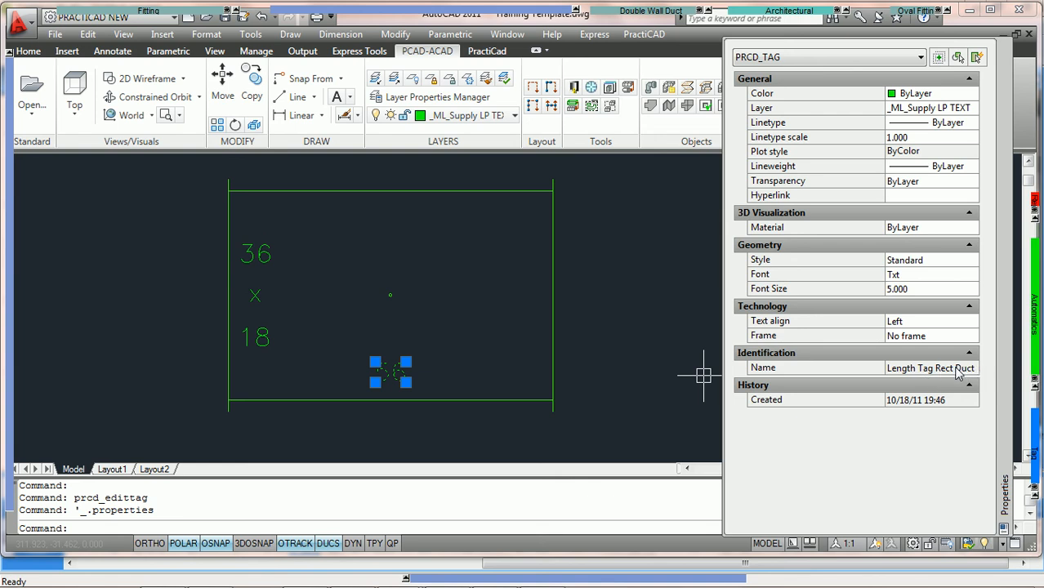
left_click(574, 89)
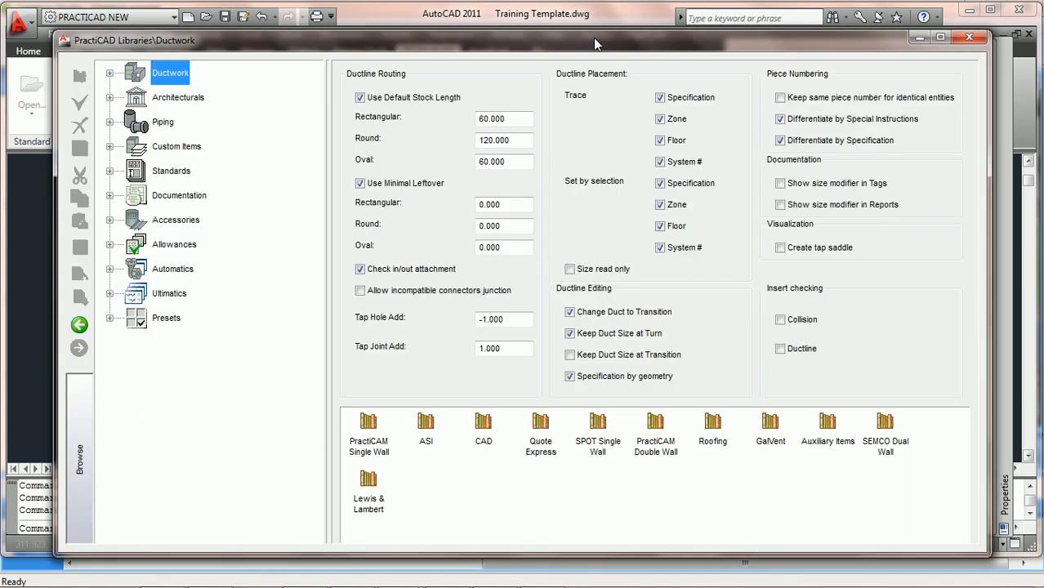
left_click(110, 196)
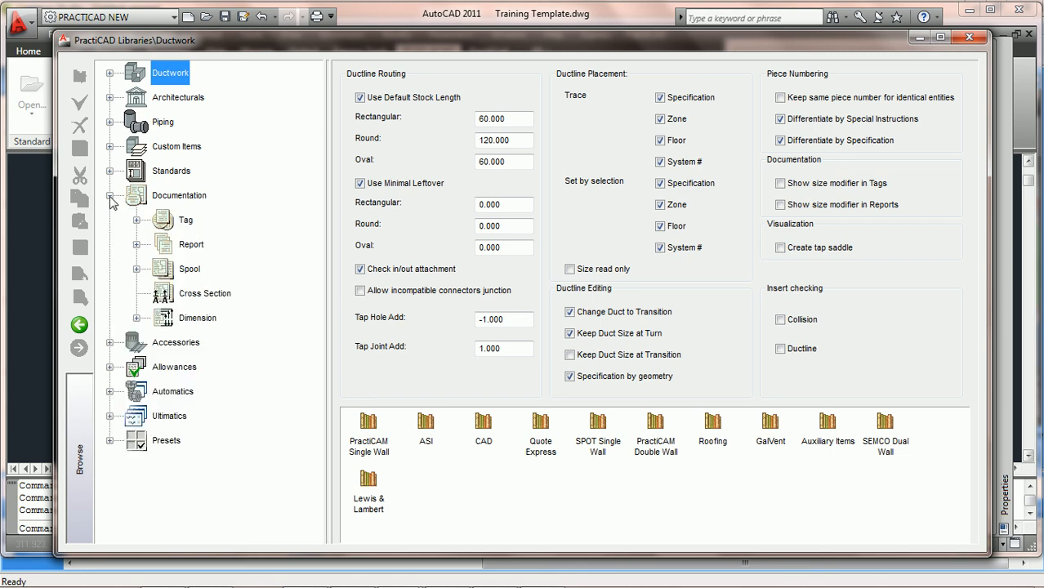
left_click(136, 221)
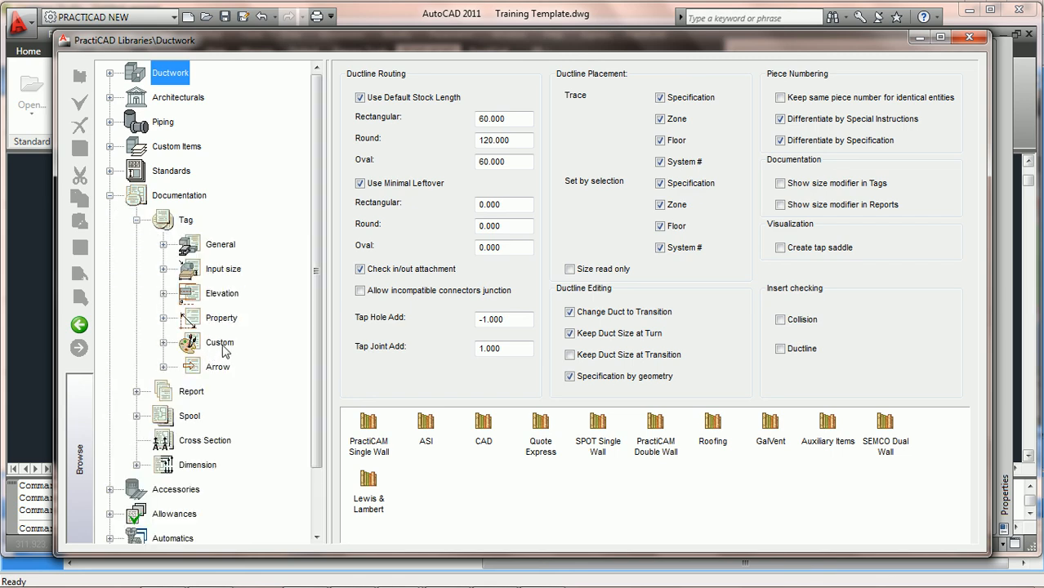
left_click(163, 342)
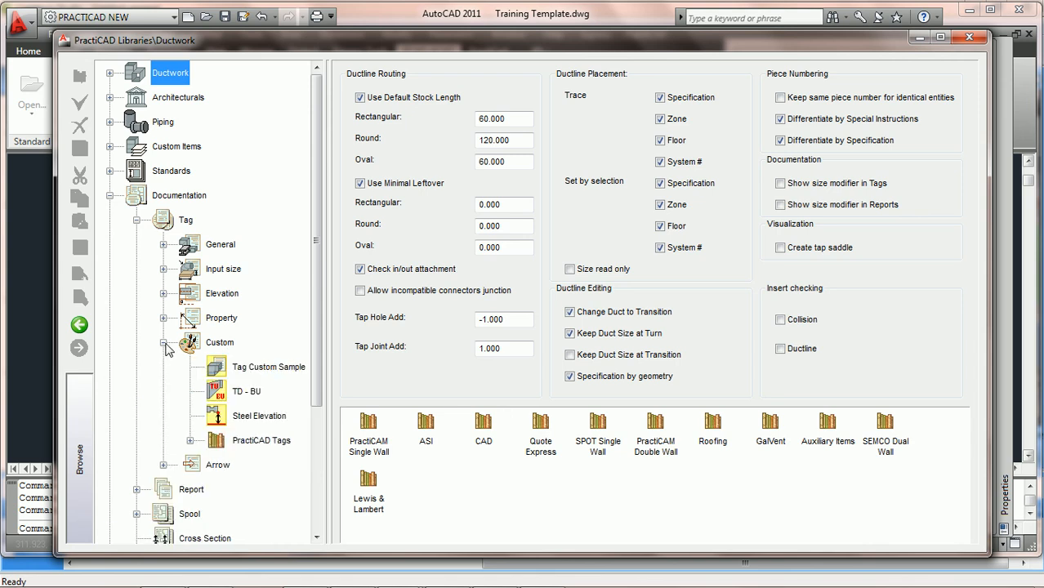
Expand the PractiCAD Tags library group, widen the tree pane, and open the Length Tag Rect Duct tag definition.
scroll(309, 287, "down", 2)
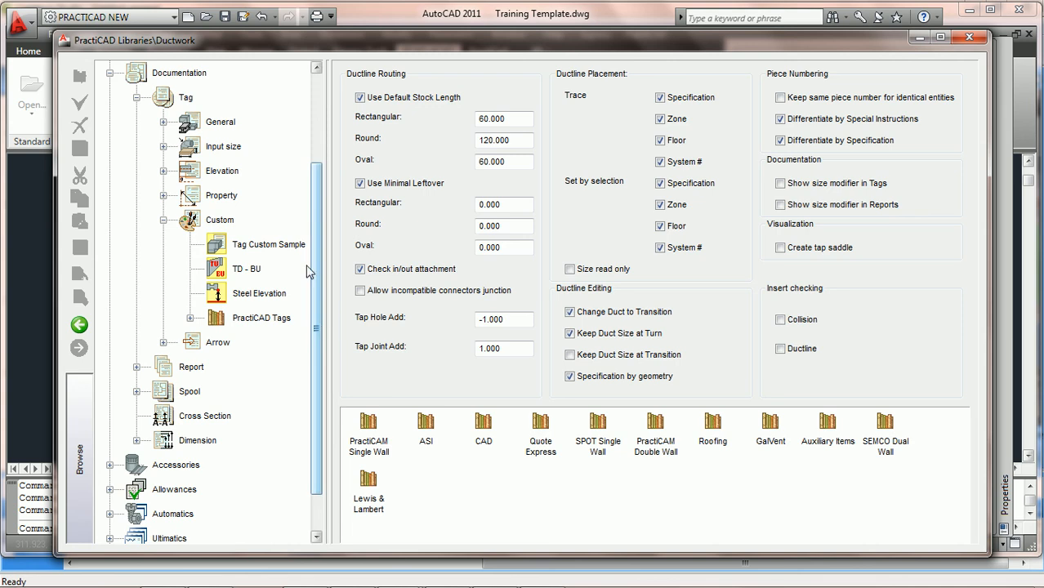
scroll(315, 327, "down", 1)
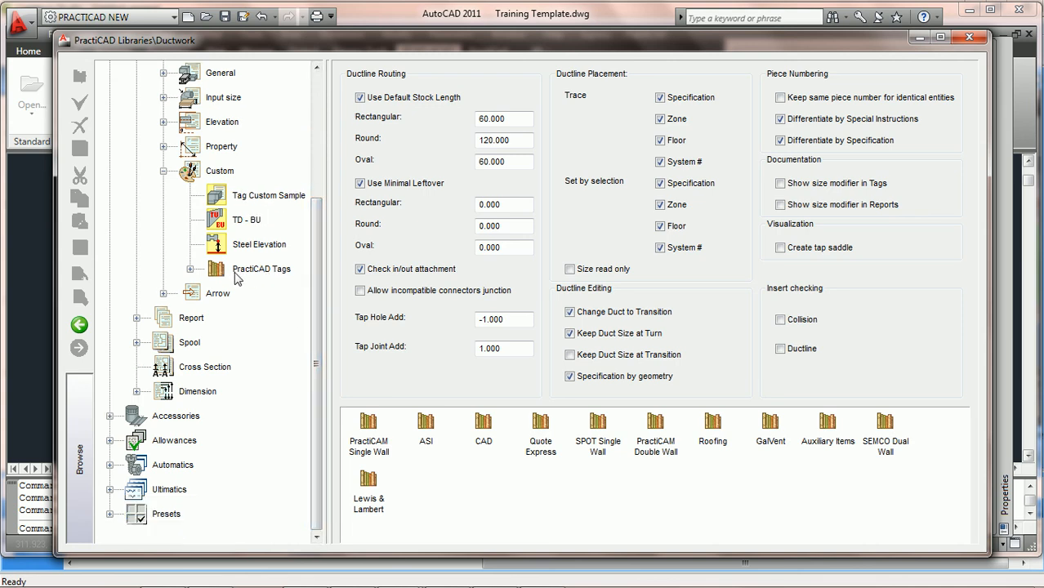
left_click(189, 270)
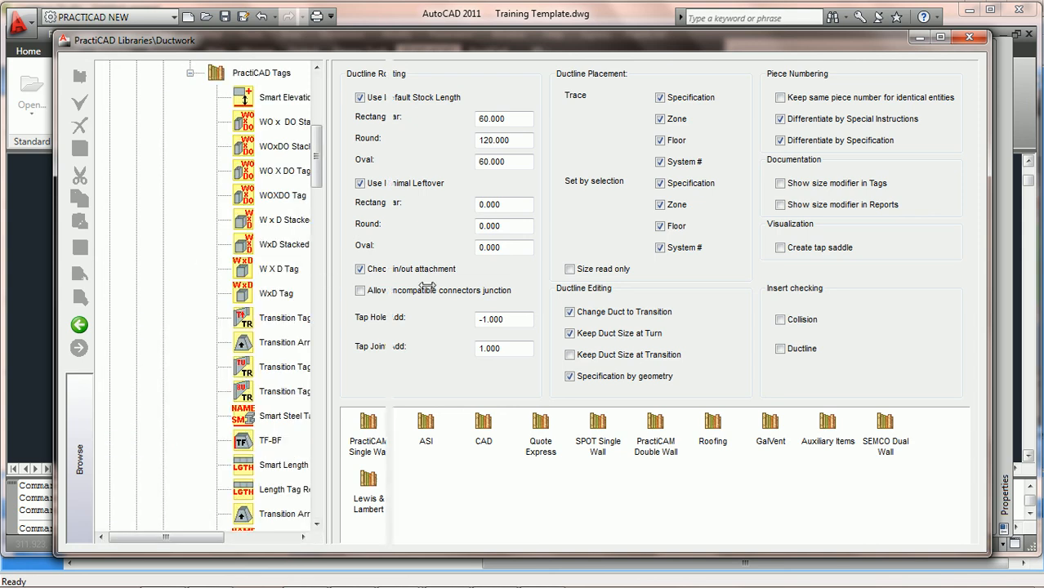
left_click_drag(427, 286, 438, 284)
left_click_drag(429, 168, 408, 209)
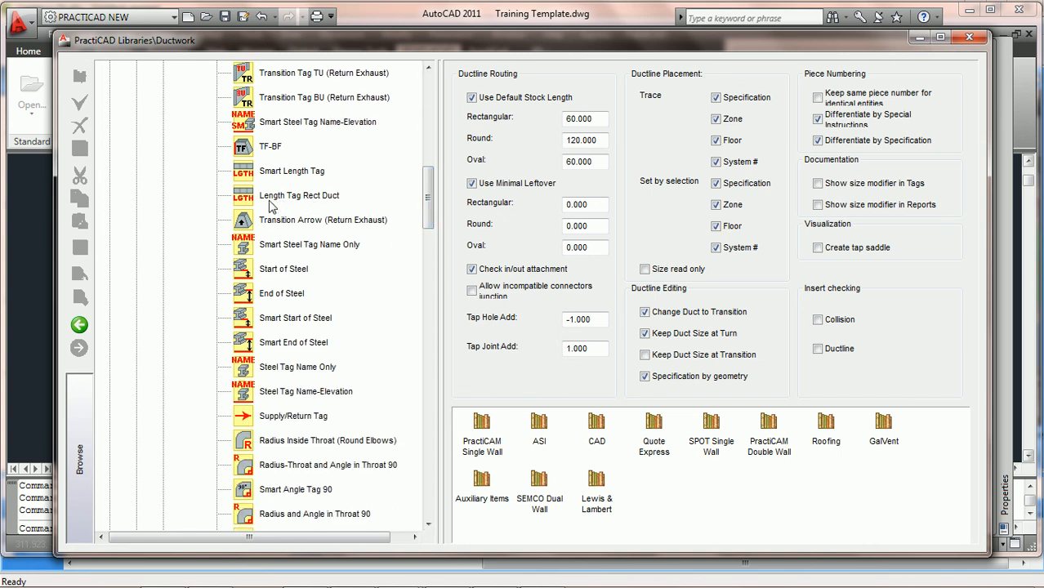
left_click(274, 196)
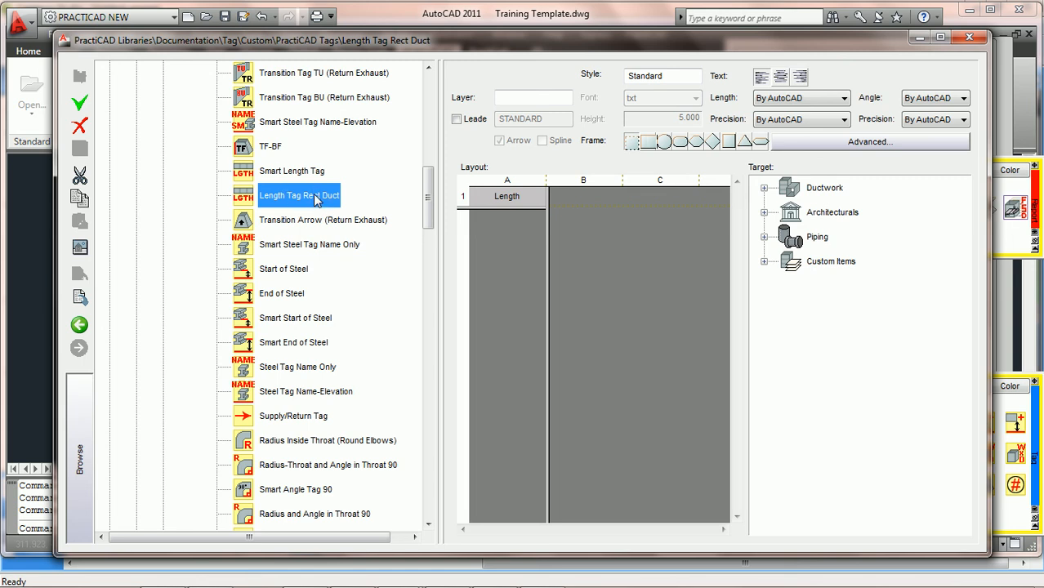
Append an inch mark to the Length field of Length Tag Rect Duct as Length+"\"", save the tag, and close the library.
double_click(525, 202)
left_click_drag(581, 205, 303, 255)
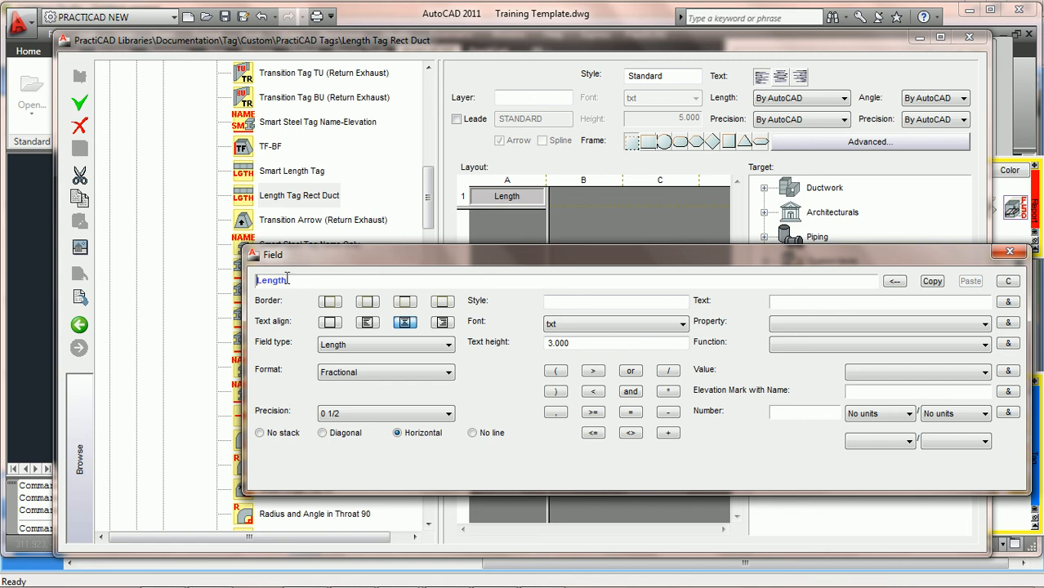
left_click(668, 432)
type("\"")
left_click(1008, 301)
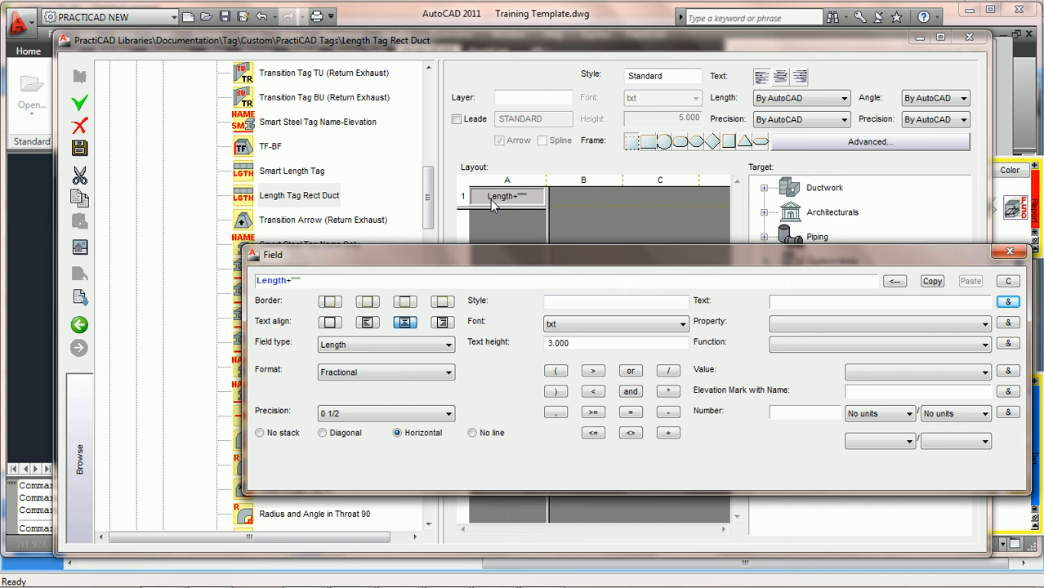
left_click(79, 151)
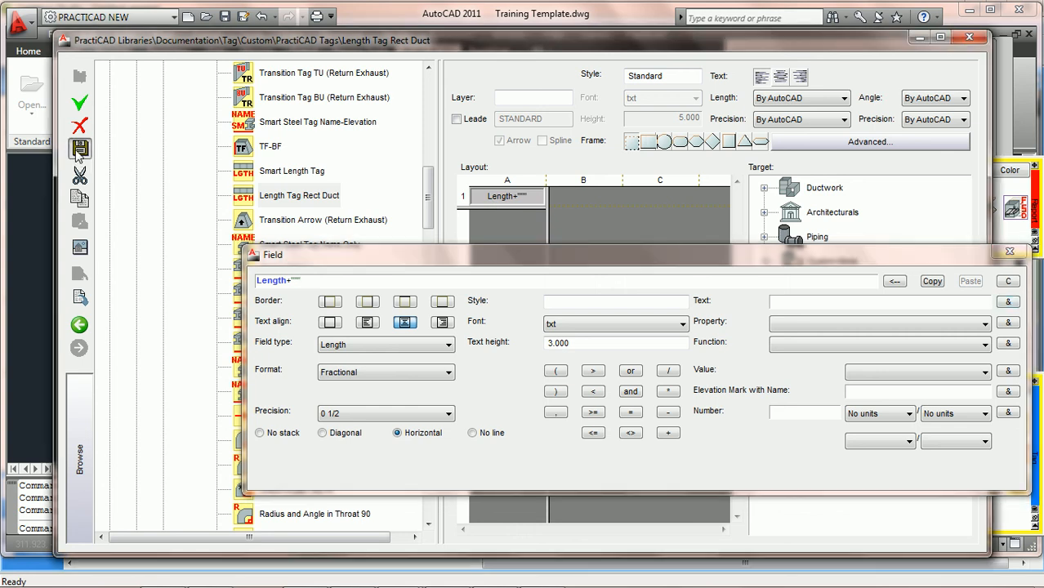
left_click(969, 36)
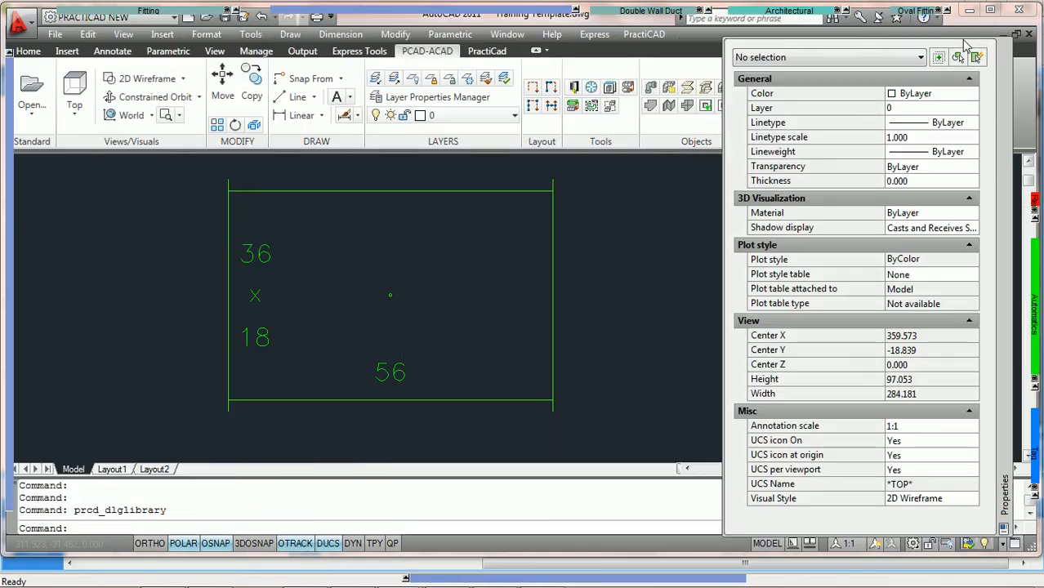
Draw another rectangular duct piece continuing from the end of the previous duct, then exit the command.
scroll(445, 271, "down", 3)
middle_click_drag(446, 271, 322, 278)
mouse_move(131, 11)
left_click(73, 31)
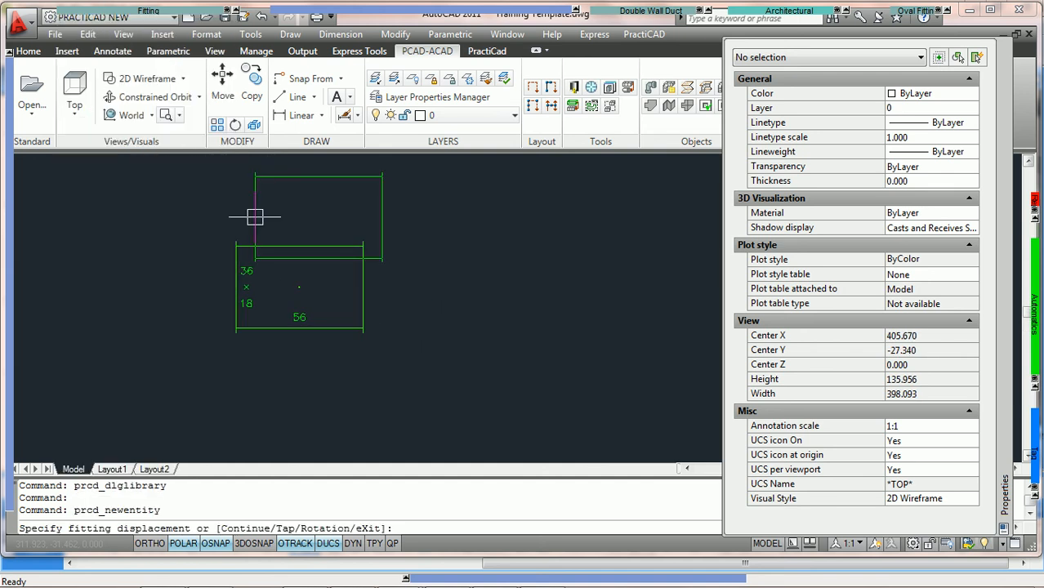
type("c")
key("Return")
scroll(427, 351, "up", 2)
left_click(425, 351)
key("Escape")
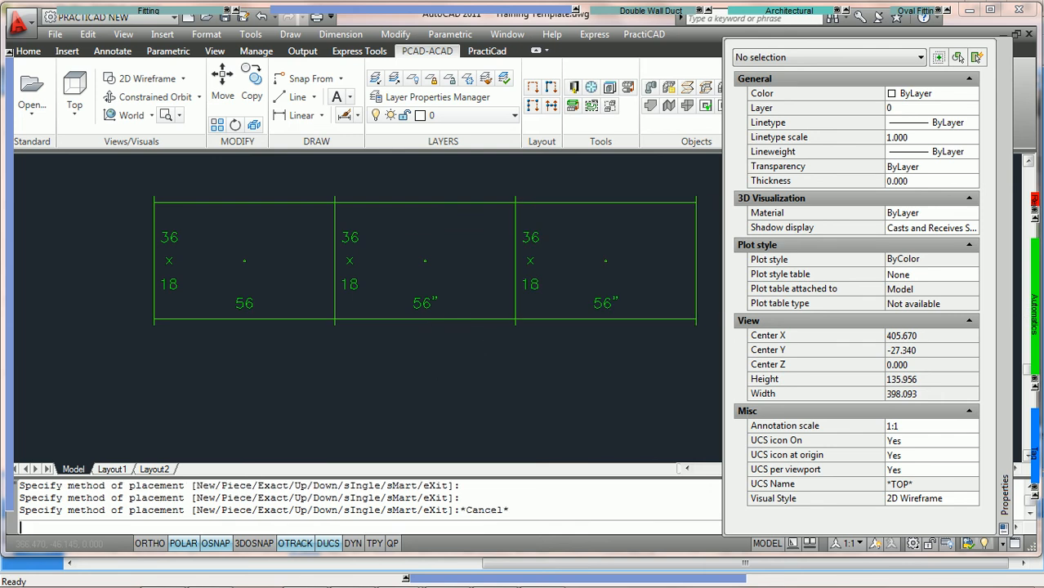
Select the first duct's length tag to inspect its properties.
scroll(396, 357, "up", 3)
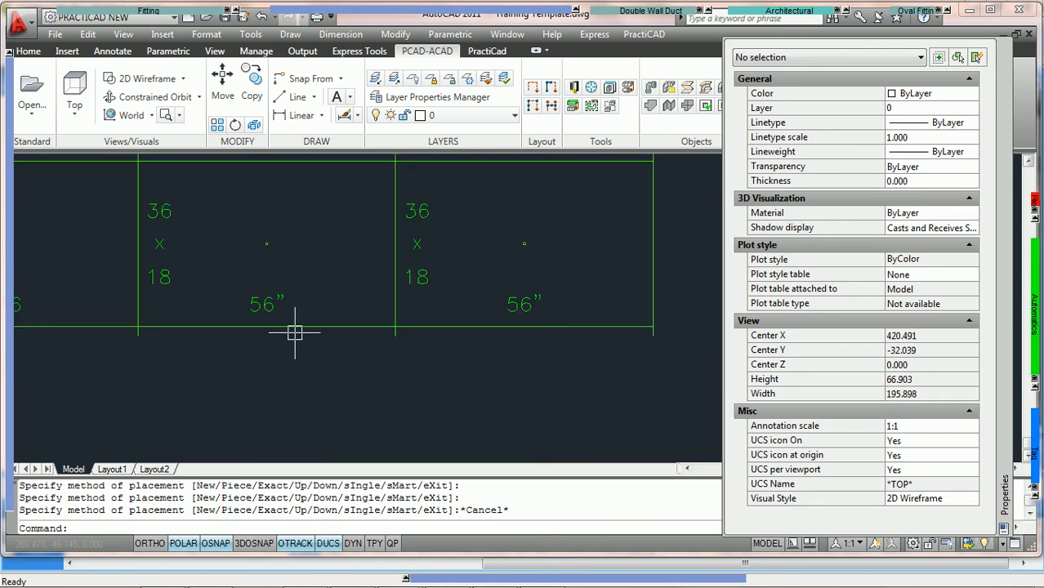
left_click(265, 302)
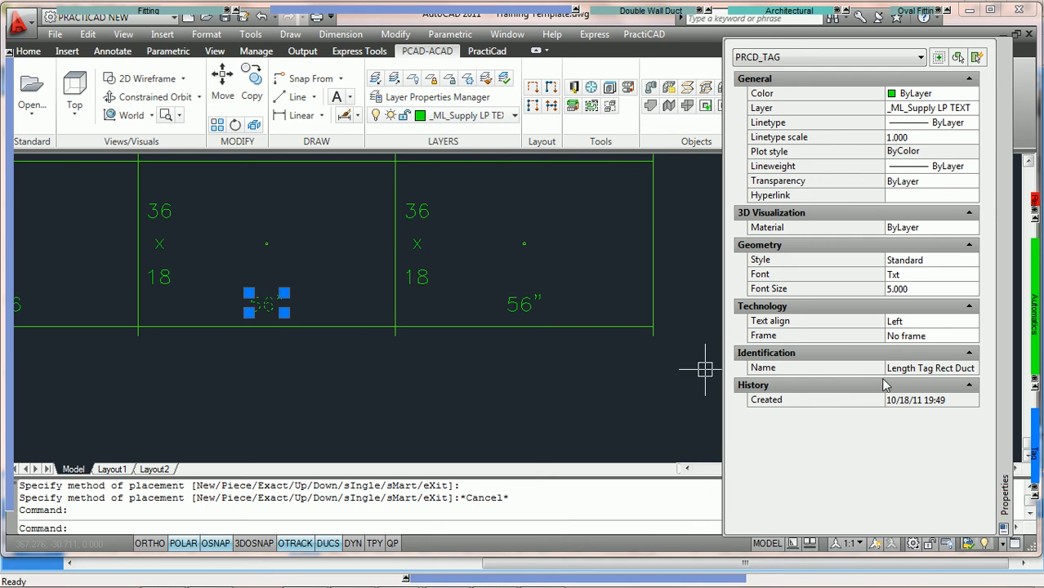